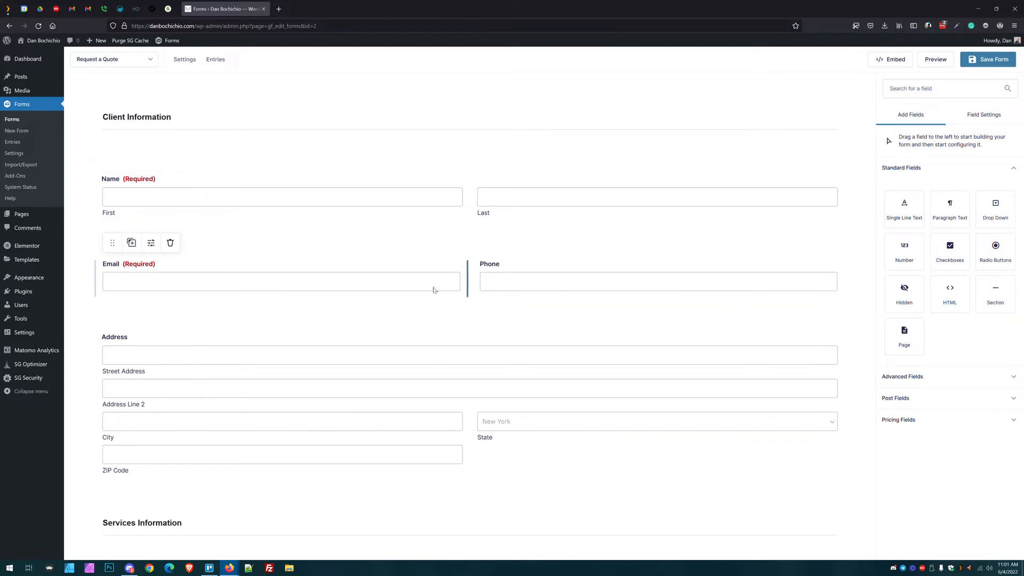
Step: Review the answer choices of the "What can we help you with?" checkbox field, starting from Web Design
{"action": "scroll", "coordinate": [251, 302], "scroll_direction": "down", "scroll_amount": 4}
{"action": "scroll", "coordinate": [228, 217], "scroll_direction": "down", "scroll_amount": 3}
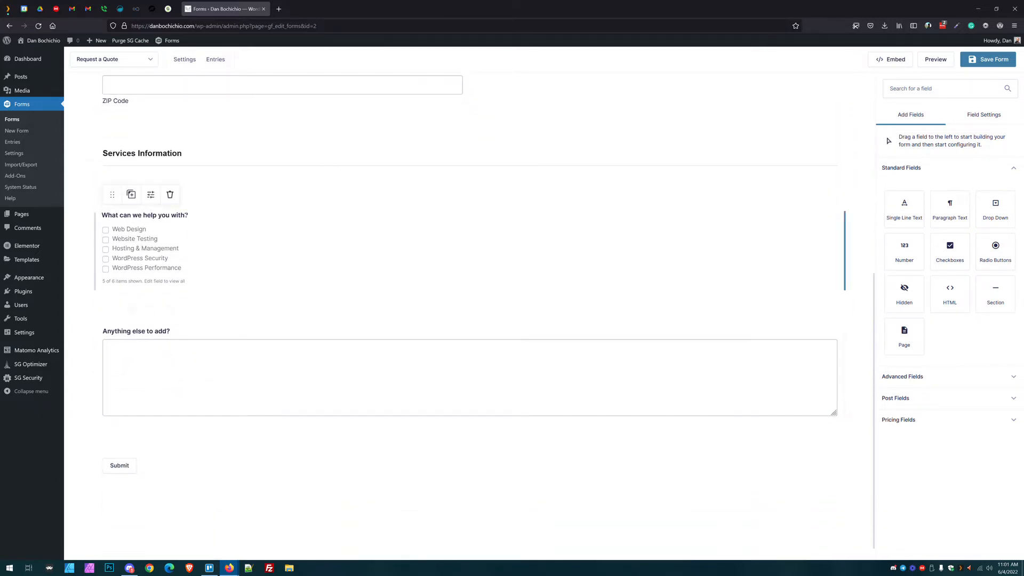
{"action": "left_click", "coordinate": [141, 230]}
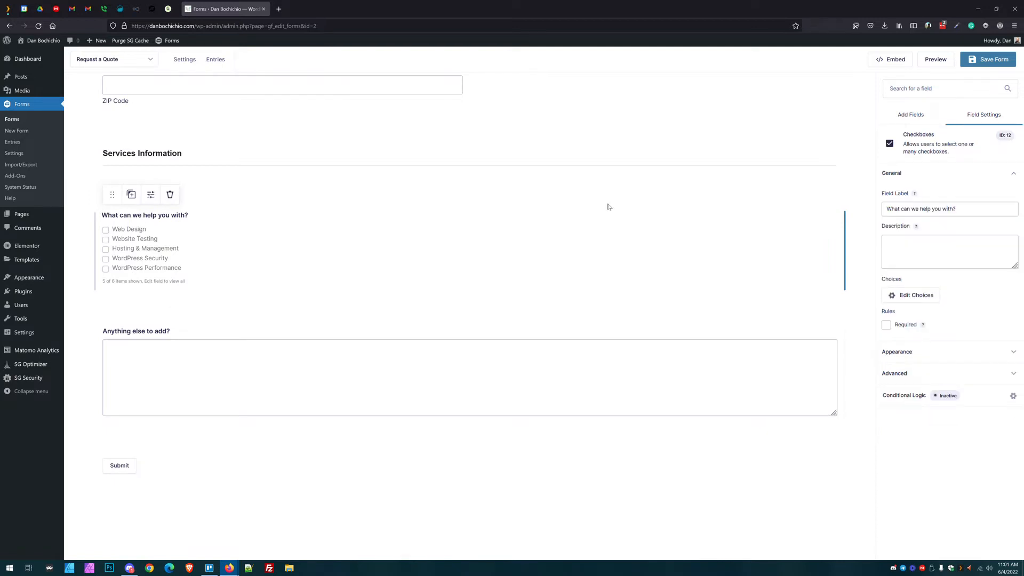
{"action": "left_click", "coordinate": [928, 297]}
{"action": "triple_click", "coordinate": [712, 142]}
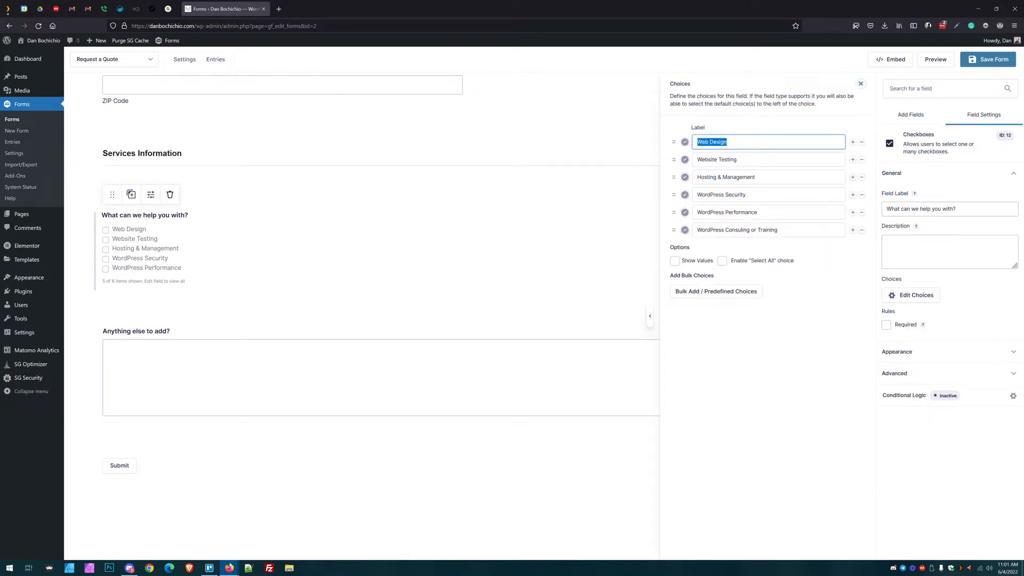
{"action": "left_click", "coordinate": [761, 160]}
{"action": "left_click", "coordinate": [762, 178]}
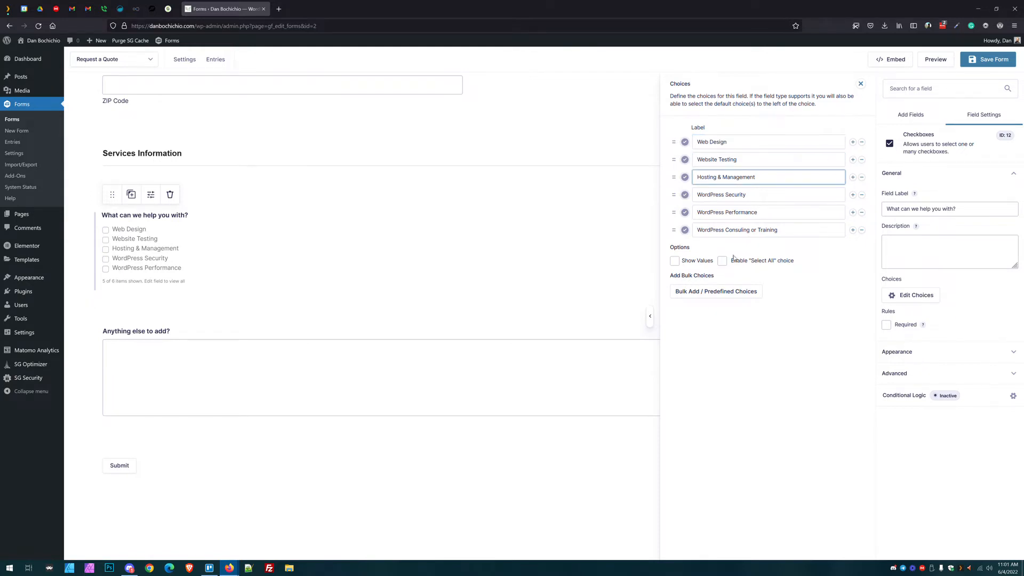
{"action": "left_click", "coordinate": [443, 350]}
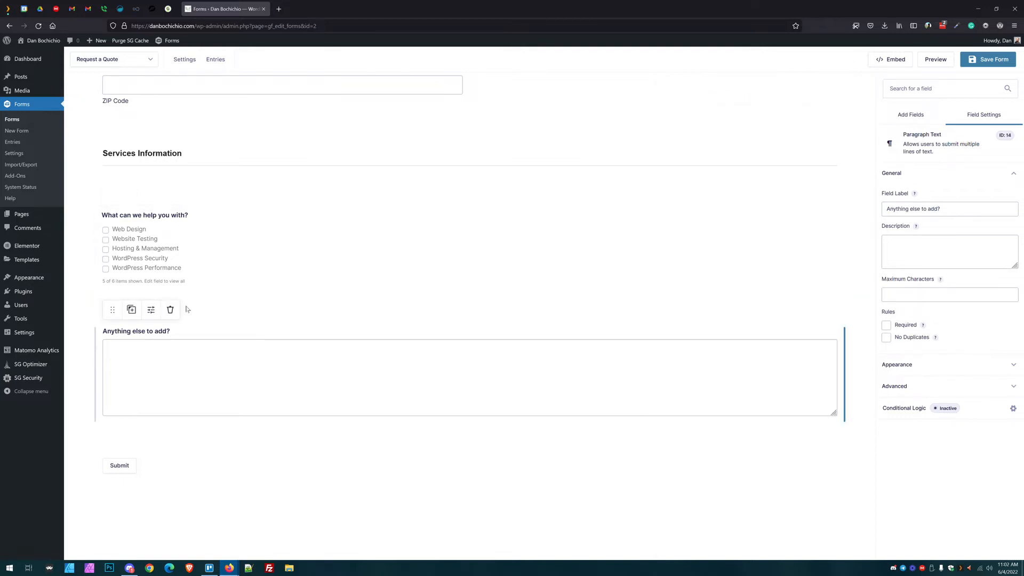
Step: Reopen the choices of the "What can we help you with?" field and examine the Hosting & Management and WordPress Security options
{"action": "left_click", "coordinate": [215, 264]}
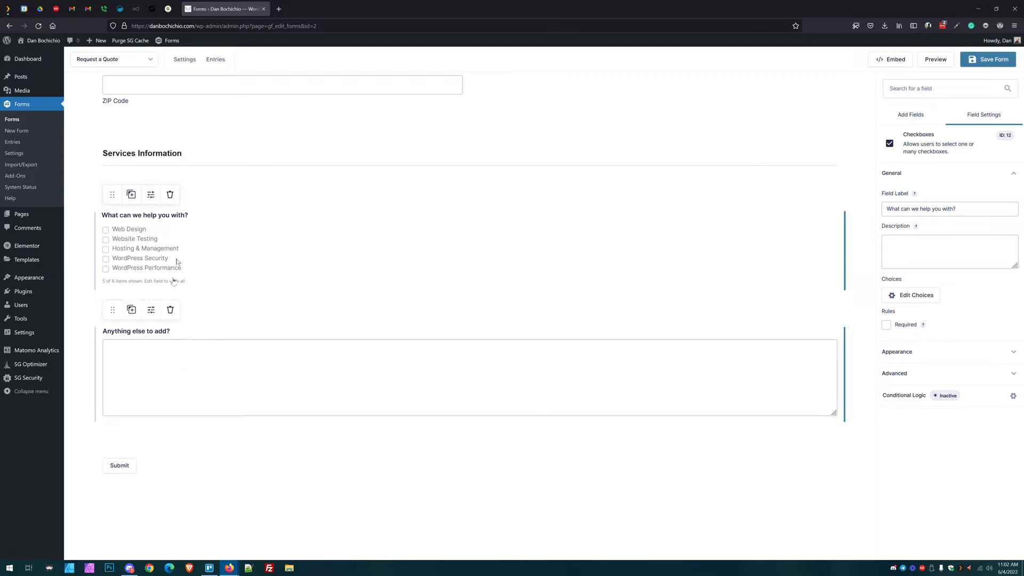
{"action": "left_click", "coordinate": [911, 297]}
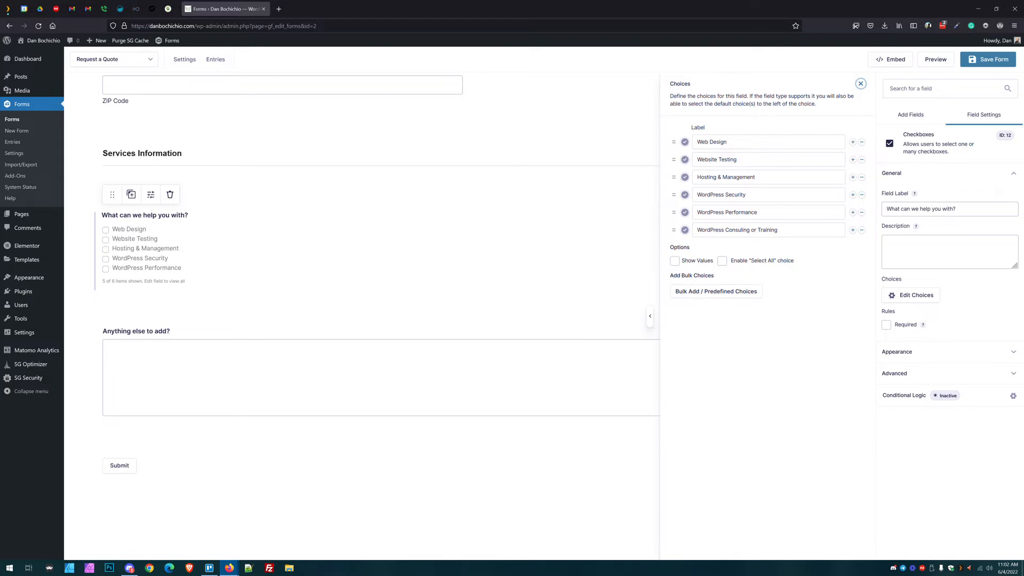
{"action": "triple_click", "coordinate": [726, 177]}
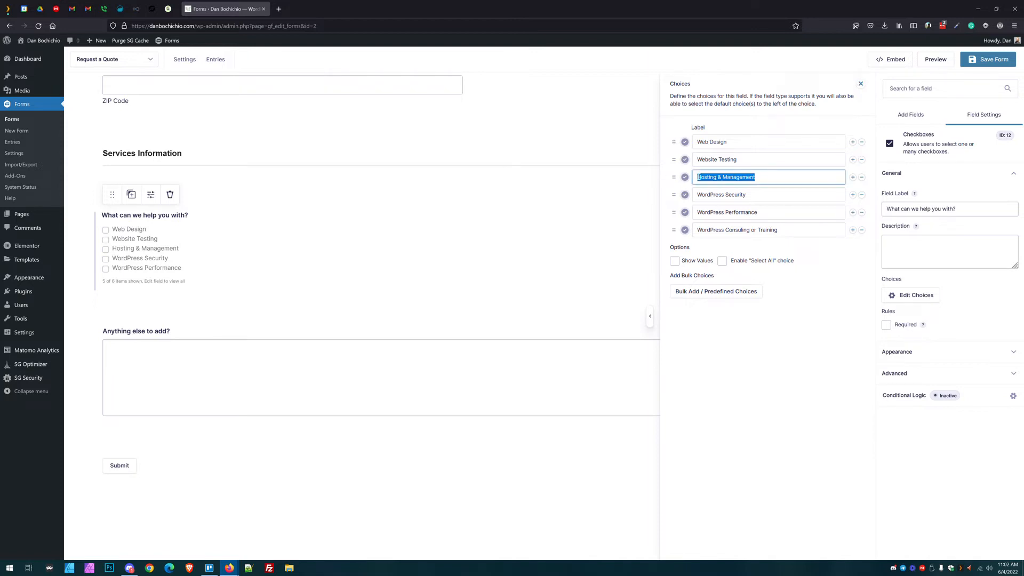
{"action": "double_click", "coordinate": [707, 177]}
{"action": "left_click", "coordinate": [709, 177]}
{"action": "double_click", "coordinate": [710, 177]}
{"action": "key", "text": "Tab"}
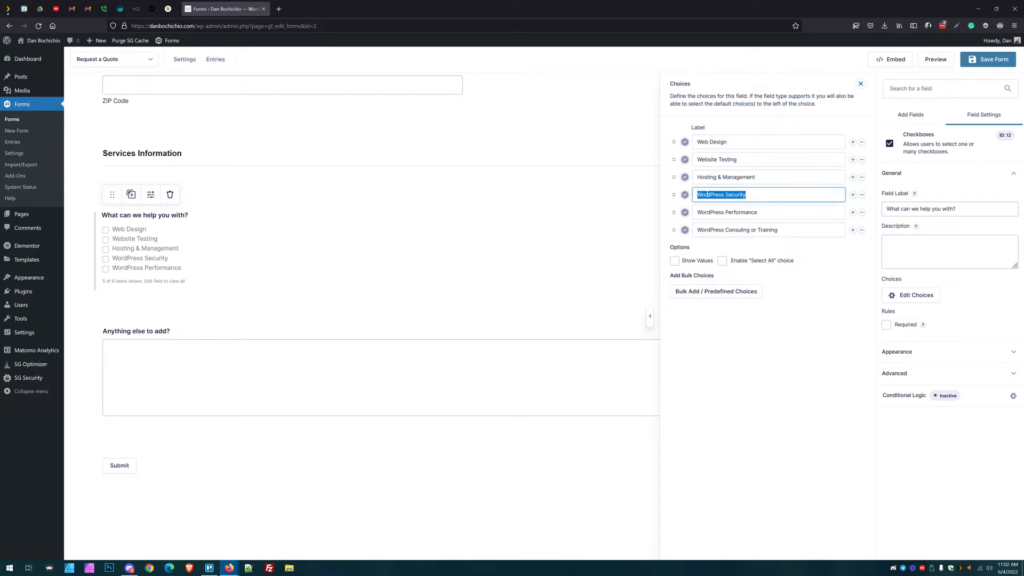
{"action": "left_click", "coordinate": [731, 195]}
{"action": "double_click", "coordinate": [734, 195]}
{"action": "triple_click", "coordinate": [746, 195]}
{"action": "left_click", "coordinate": [728, 195]}
{"action": "left_click", "coordinate": [746, 195]}
{"action": "left_click", "coordinate": [859, 84]}
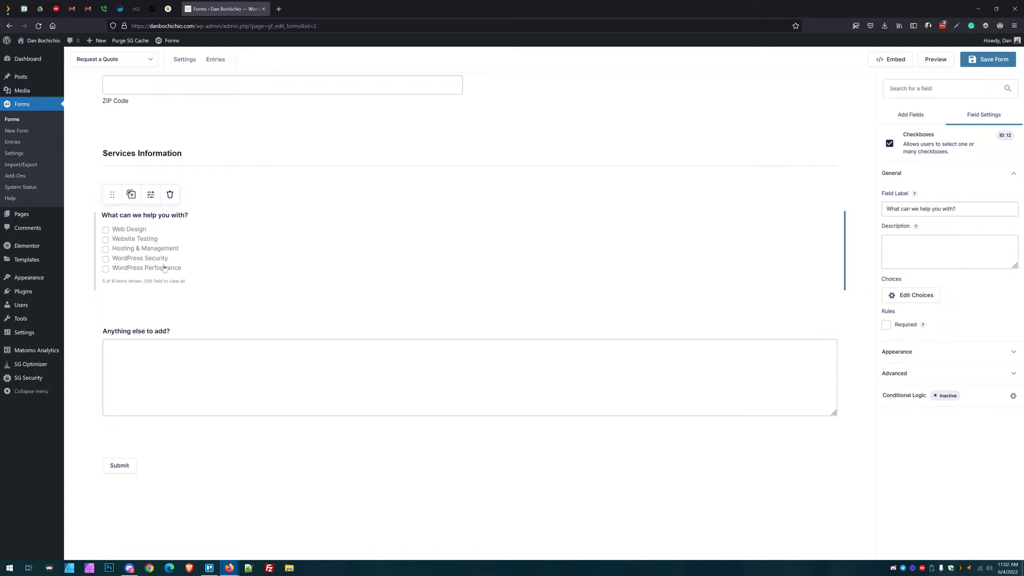
Step: Add a Paragraph Text field between the "What can we help you with?" and "Anything else to add?" fields
{"action": "scroll", "coordinate": [229, 124], "scroll_direction": "up", "scroll_amount": 4}
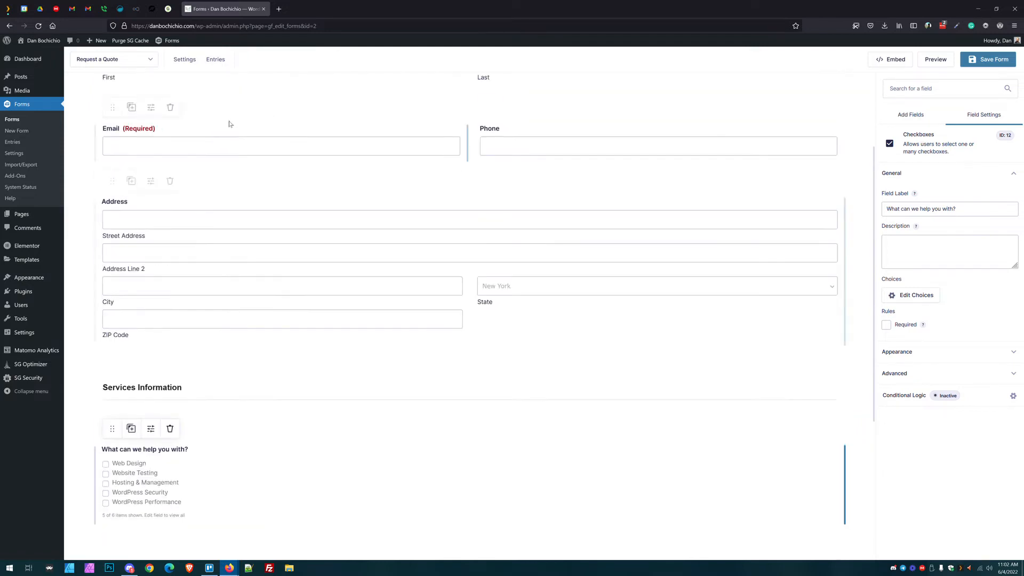
{"action": "scroll", "coordinate": [279, 361], "scroll_direction": "up", "scroll_amount": 3}
{"action": "scroll", "coordinate": [247, 262], "scroll_direction": "down", "scroll_amount": 6}
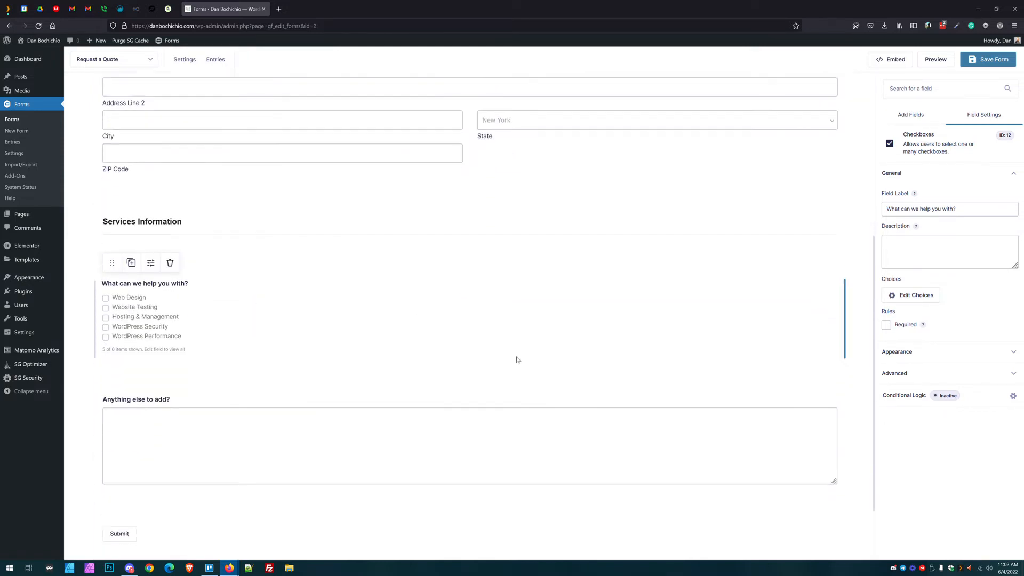
{"action": "left_click", "coordinate": [919, 113]}
{"action": "scroll", "coordinate": [480, 294], "scroll_direction": "down", "scroll_amount": 1}
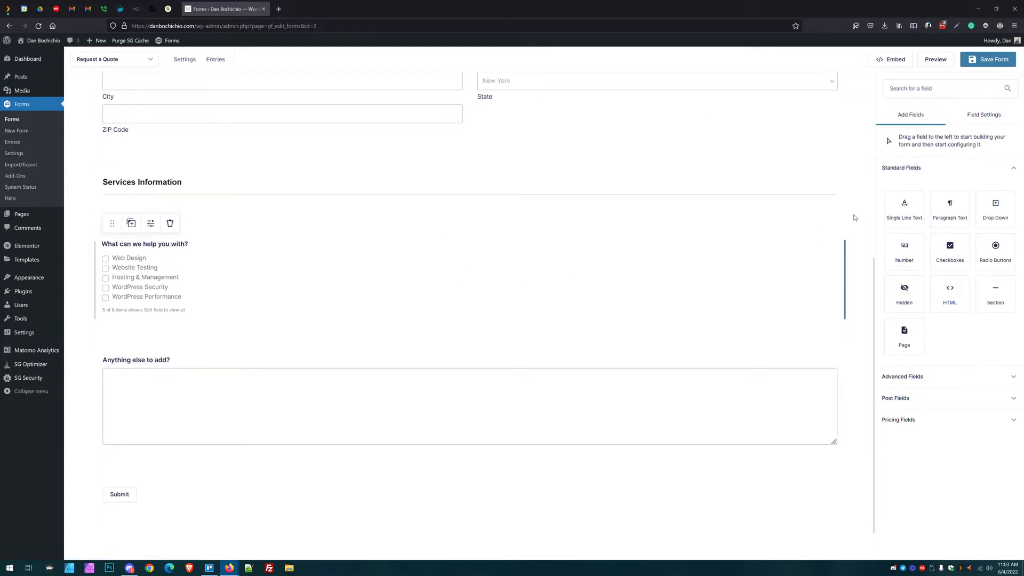
{"action": "left_click_drag", "start_coordinate": [950, 209], "coordinate": [193, 321]}
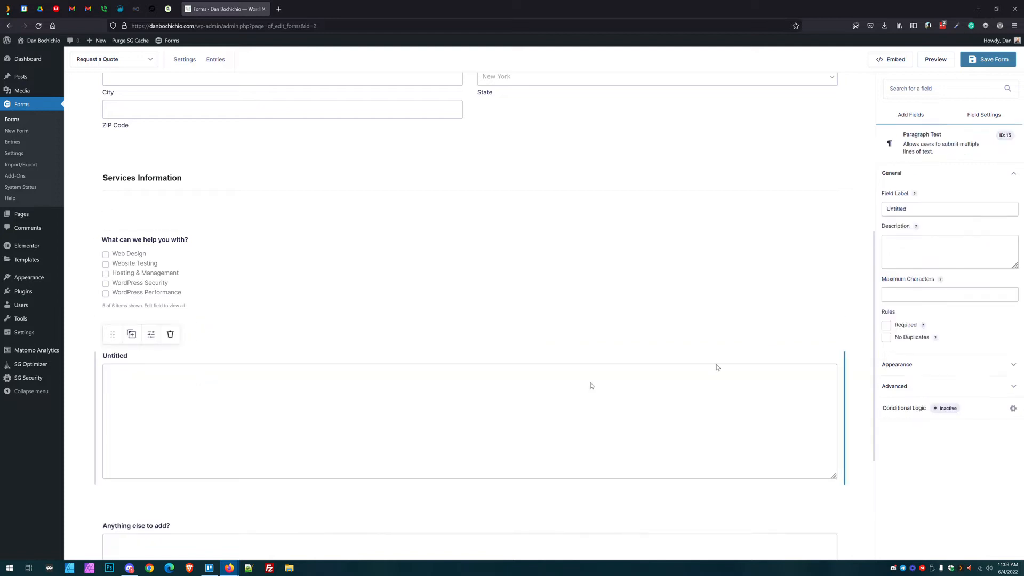
Step: Choose a smaller field size for the new paragraph field in its appearance settings
{"action": "left_click", "coordinate": [904, 372]}
{"action": "left_click", "coordinate": [923, 416]}
{"action": "left_click", "coordinate": [920, 430]}
Step: Label the new paragraph field "Has your website been flagged for malware or previously hacked?" and make it required
{"action": "left_click", "coordinate": [923, 172]}
{"action": "double_click", "coordinate": [923, 208]}
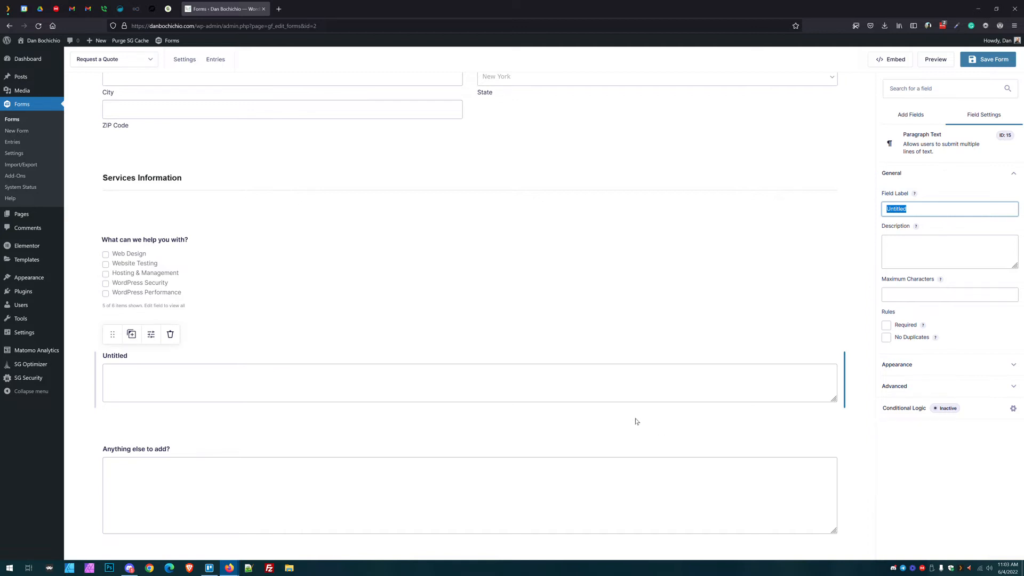
{"action": "type", "text": "Has your website been flagge"}
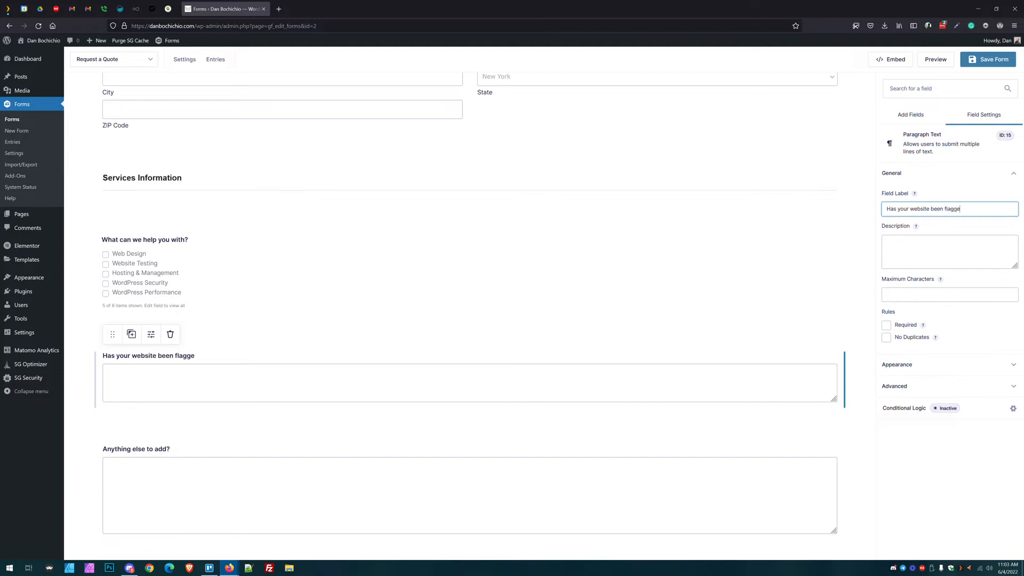
{"action": "type", "text": "d for malware or previously hacked?"}
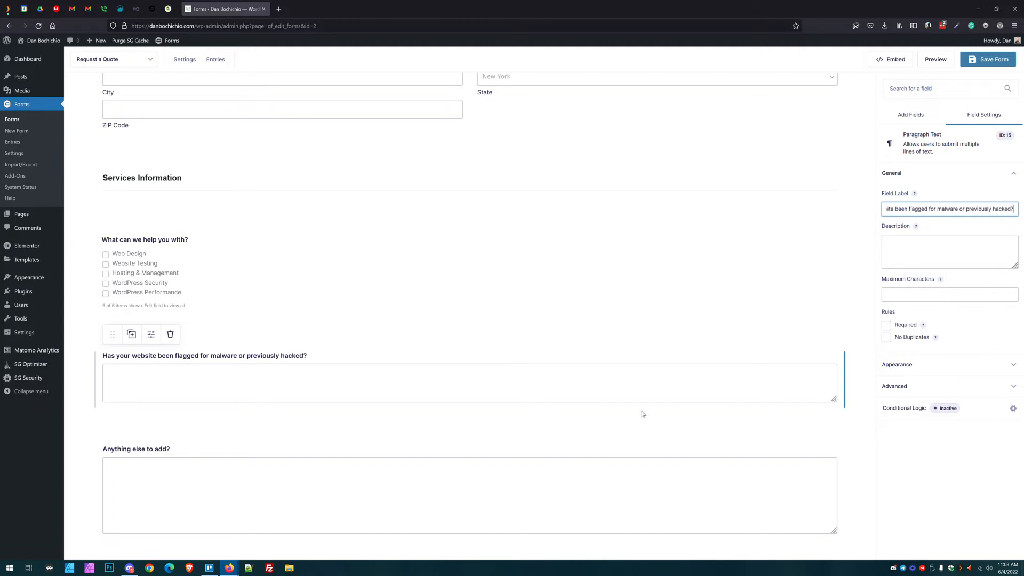
{"action": "left_click", "coordinate": [887, 327]}
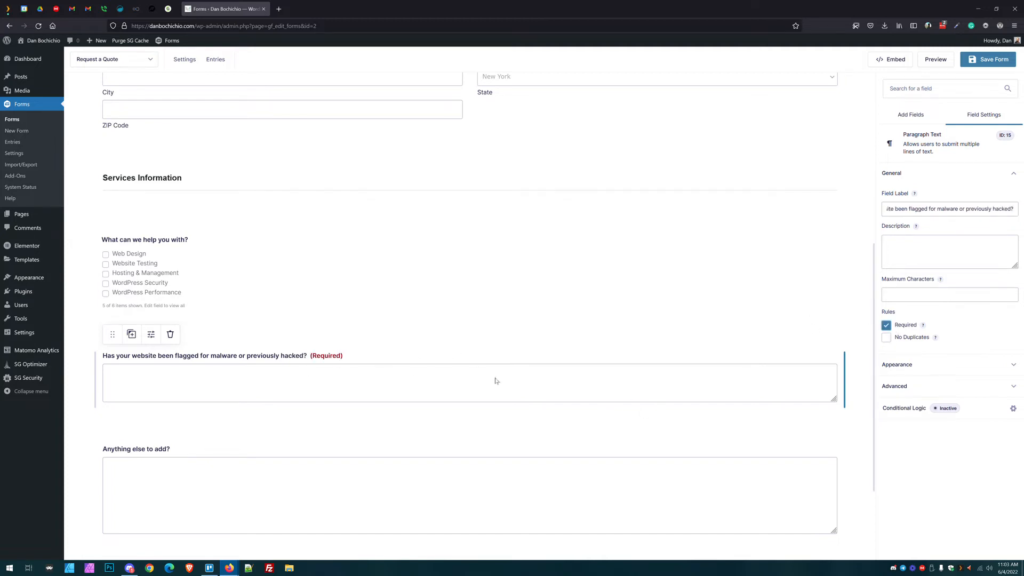
Step: Enable conditional logic on the malware question, showing it if "What can we help you with?" is WordPress Security
{"action": "left_click", "coordinate": [893, 414]}
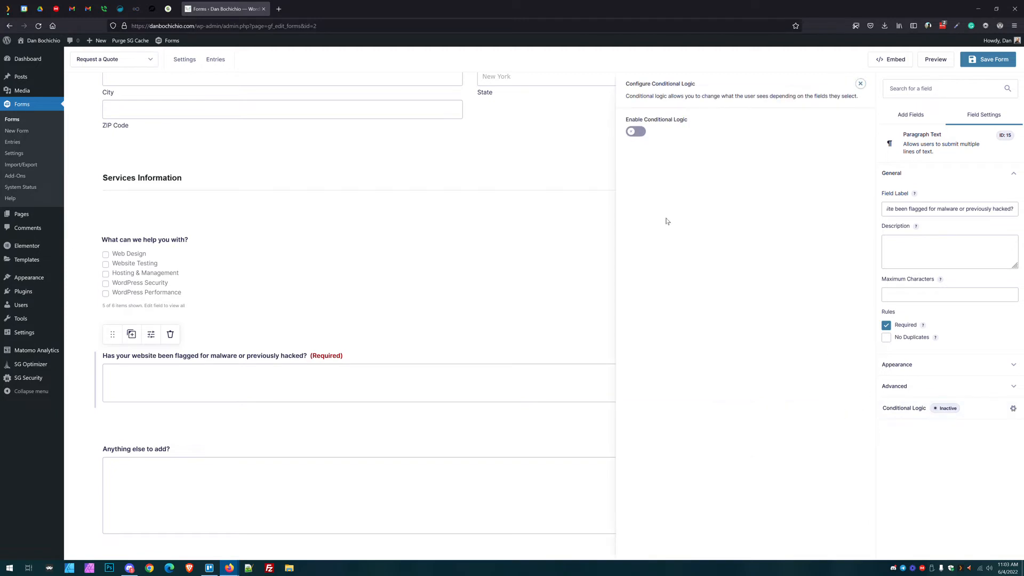
{"action": "left_click", "coordinate": [631, 133]}
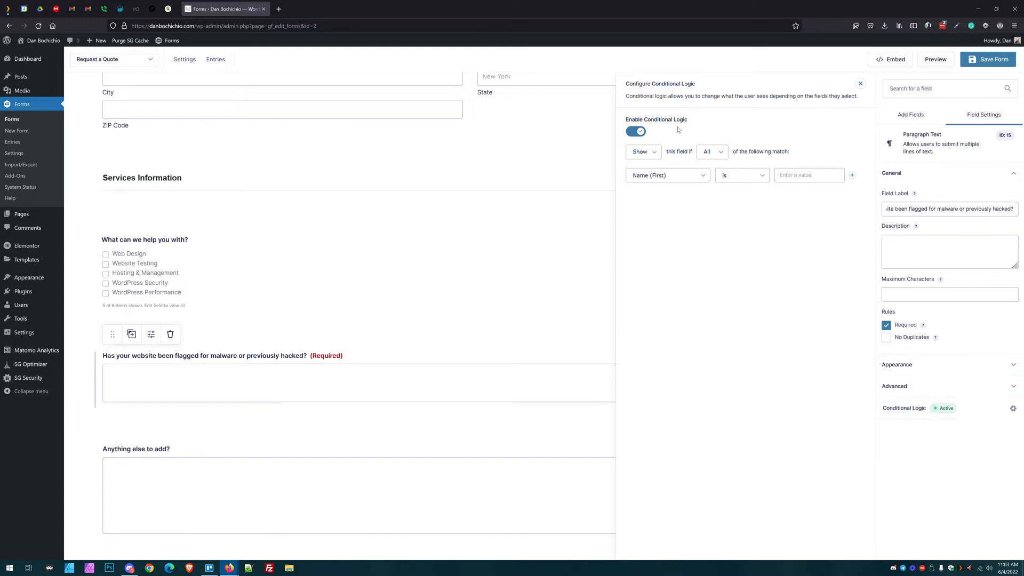
{"action": "left_click", "coordinate": [652, 180]}
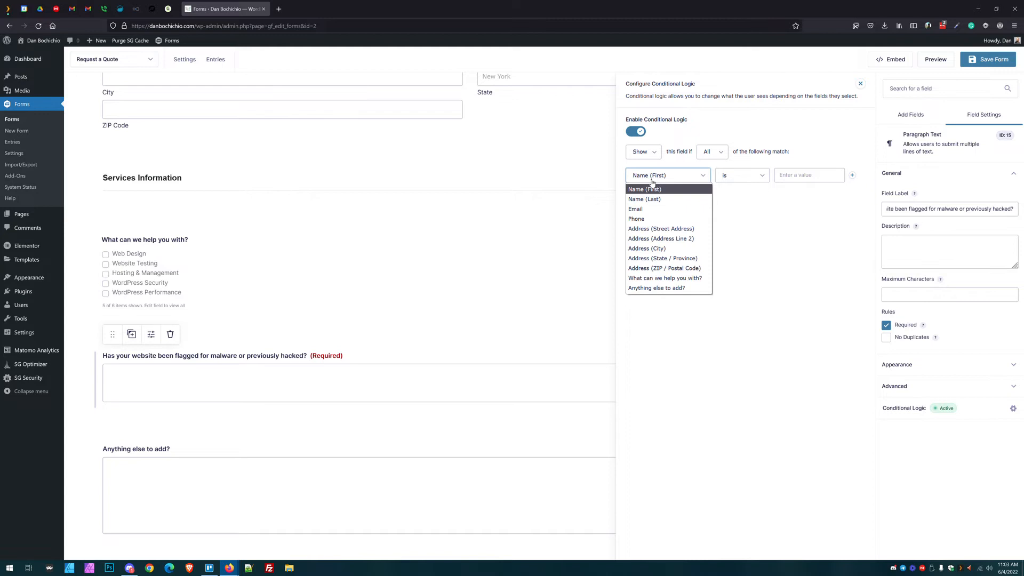
{"action": "left_click", "coordinate": [651, 278]}
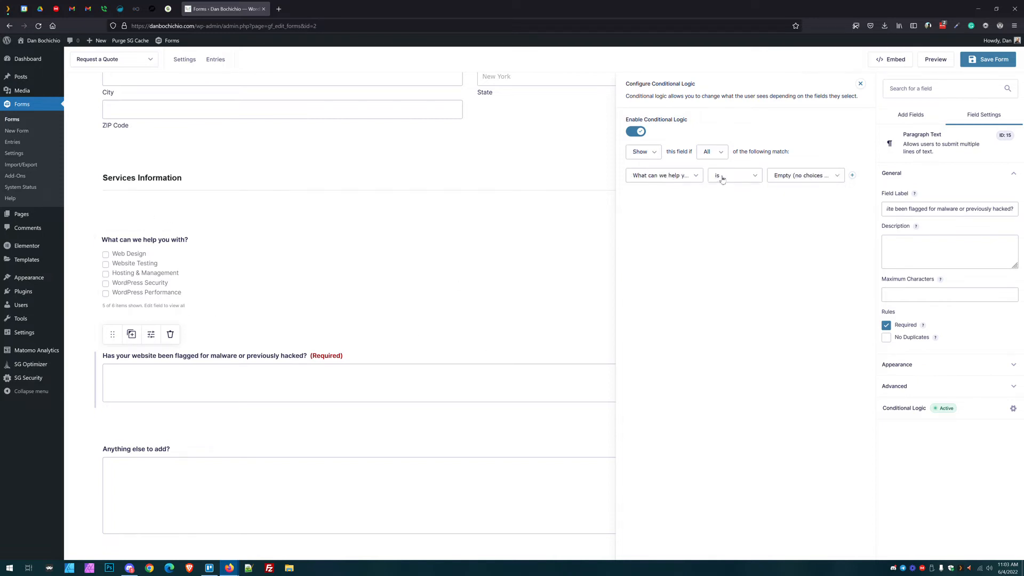
{"action": "left_click", "coordinate": [794, 179]}
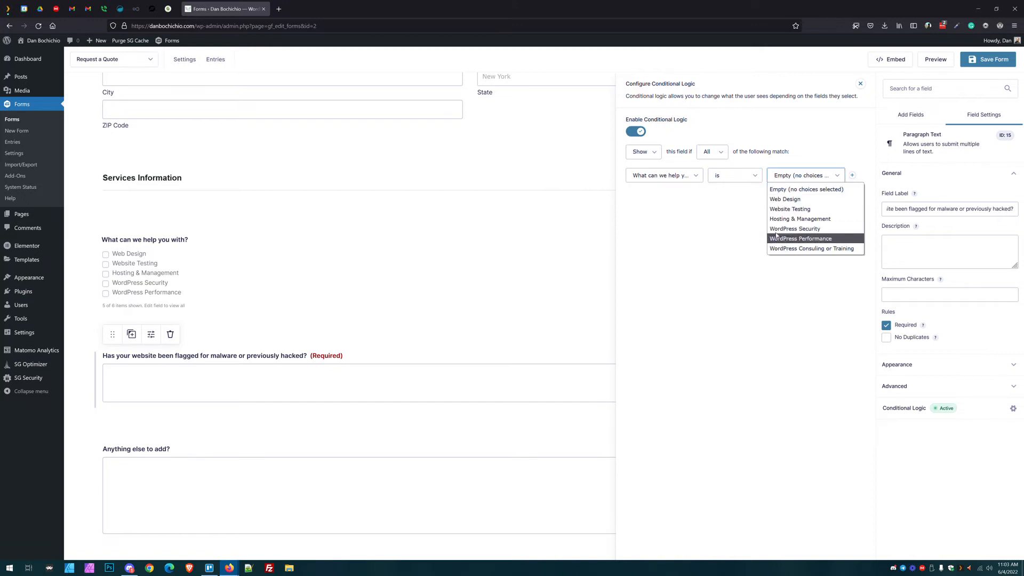
{"action": "left_click", "coordinate": [793, 229]}
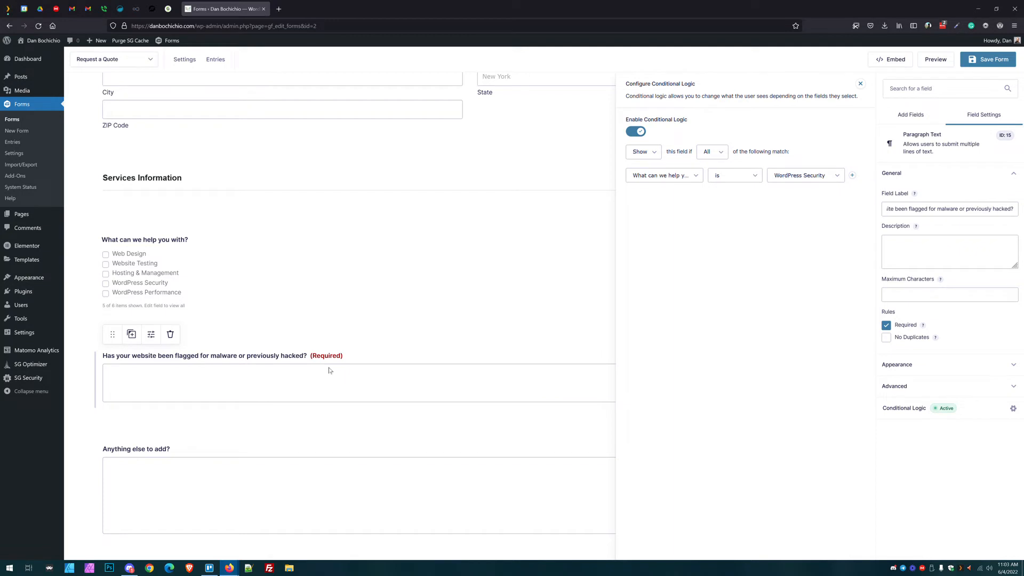
{"action": "left_click", "coordinate": [580, 279]}
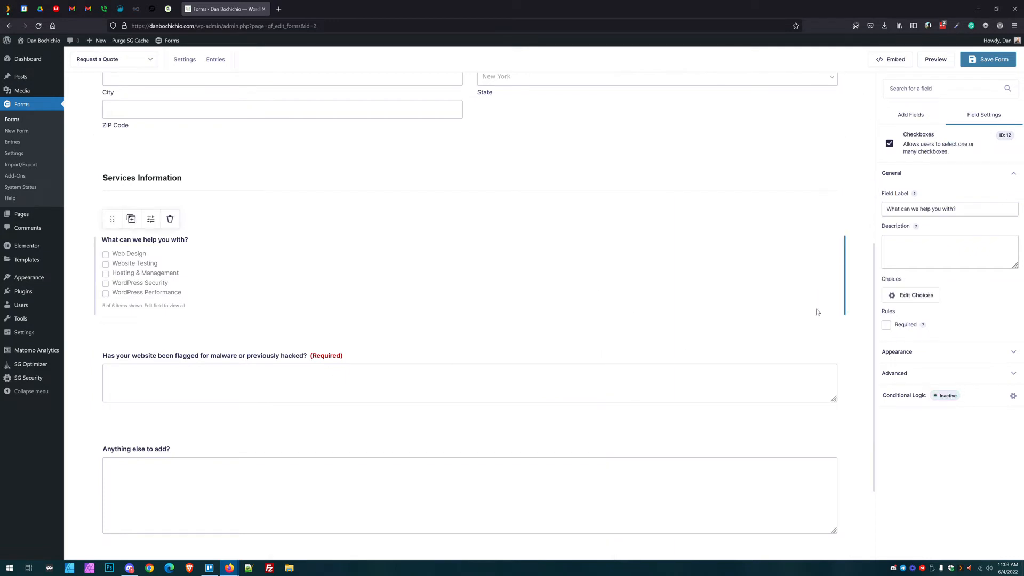
Step: Duplicate the malware question field and select the copy for editing
{"action": "left_click", "coordinate": [367, 376]}
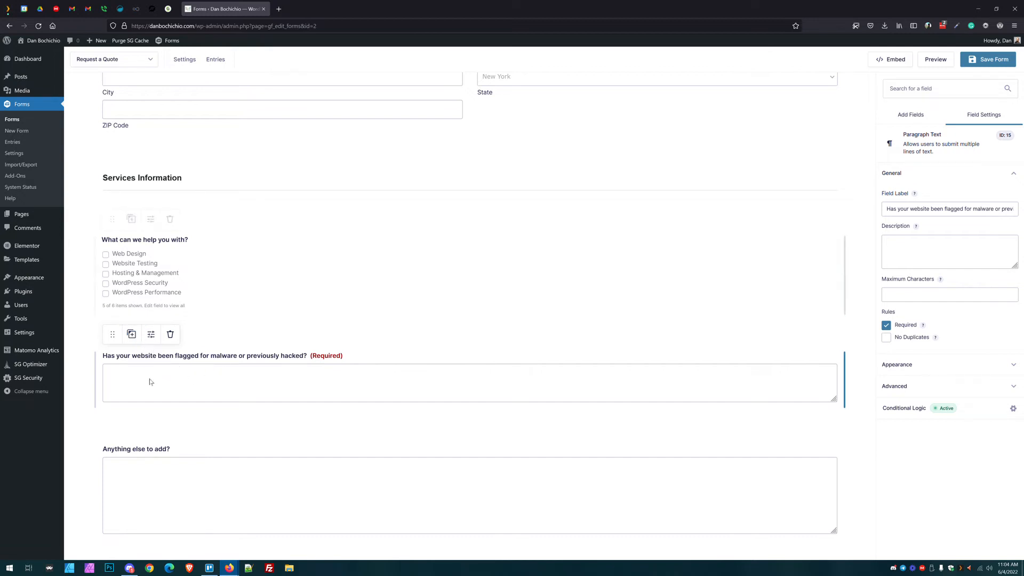
{"action": "left_click", "coordinate": [132, 335]}
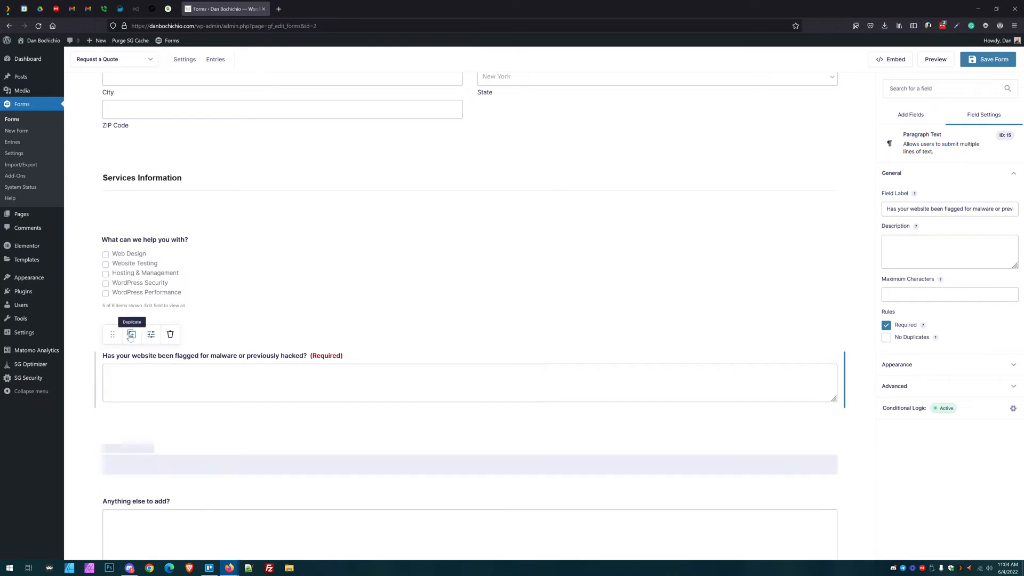
{"action": "left_click", "coordinate": [173, 462]}
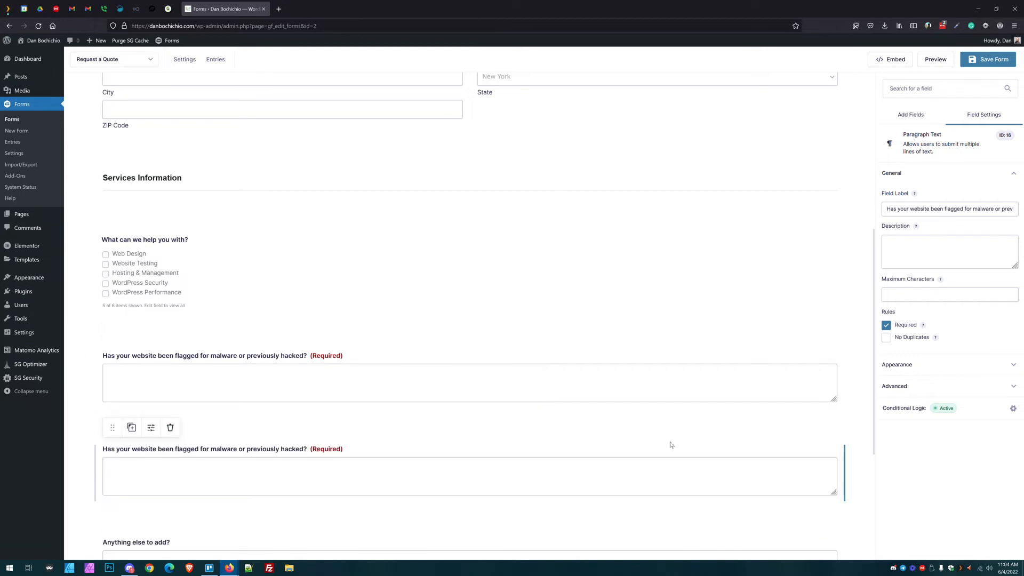
Step: Label the duplicated field "Is your website currently being hosted or managed by someone else? If so, share those details here."
{"action": "left_click", "coordinate": [971, 208]}
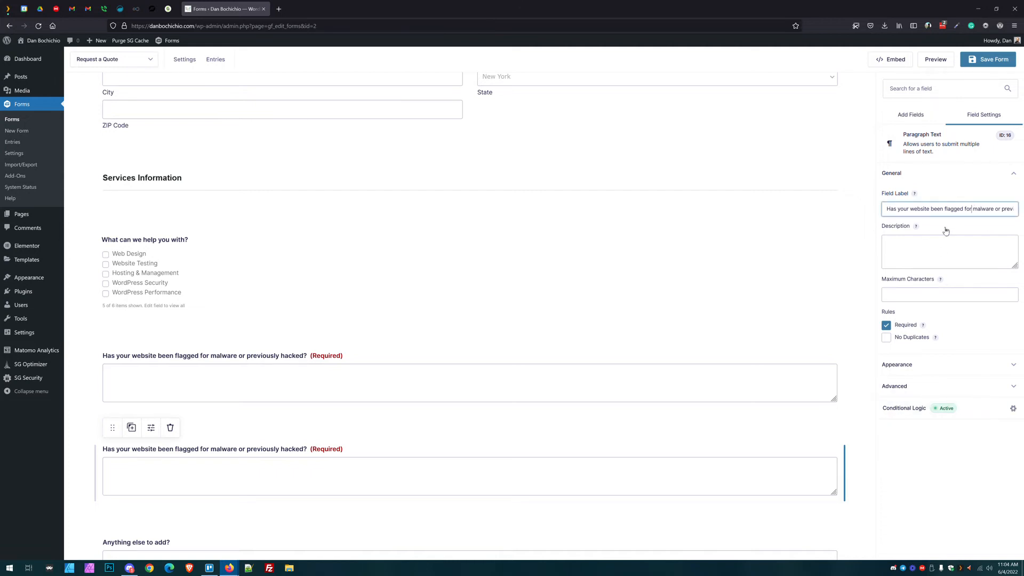
{"action": "key", "text": "ctrl+a"}
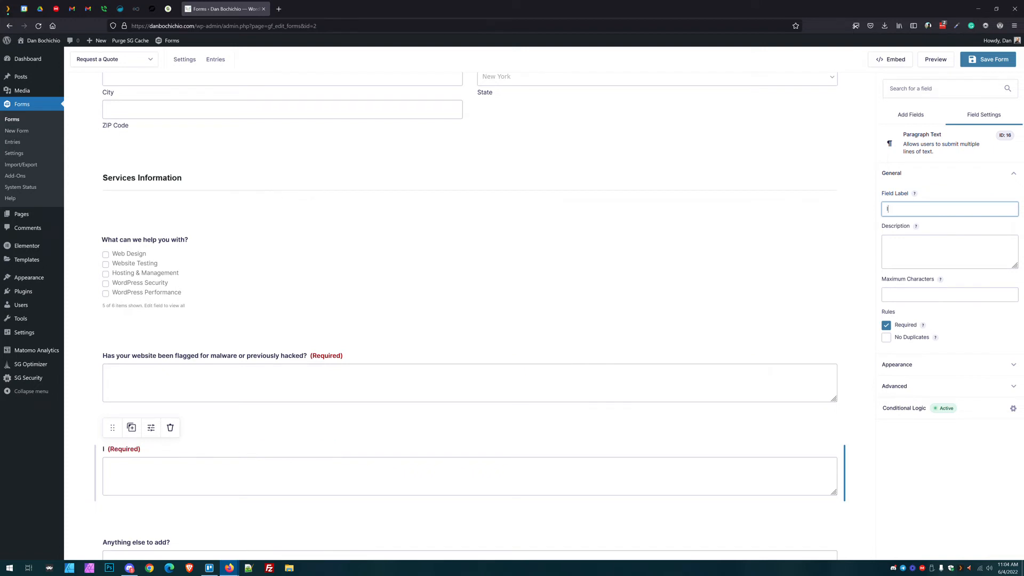
{"action": "type", "text": "I"}
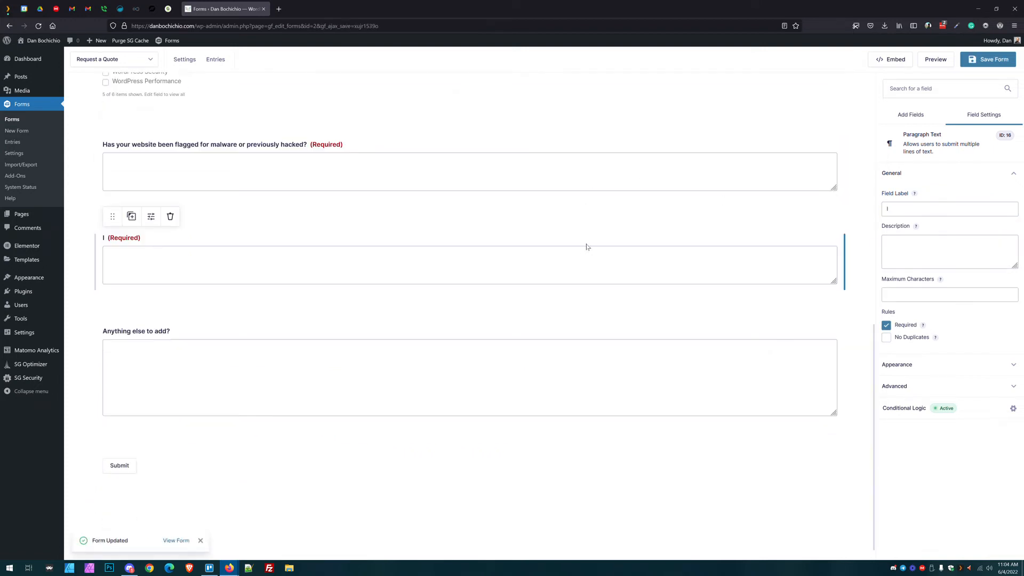
{"action": "type", "text": "s y"}
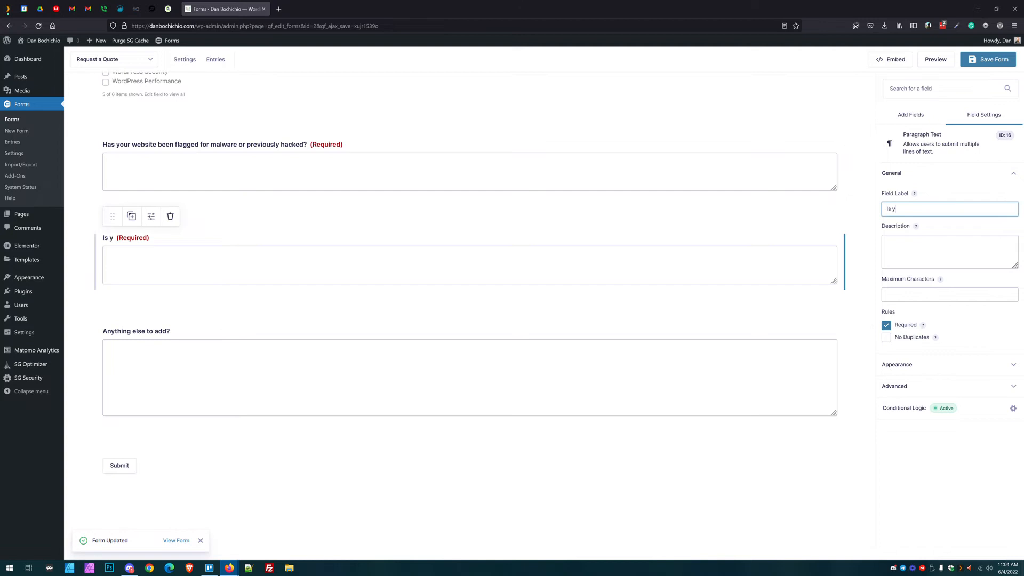
{"action": "type", "text": "our website currently"}
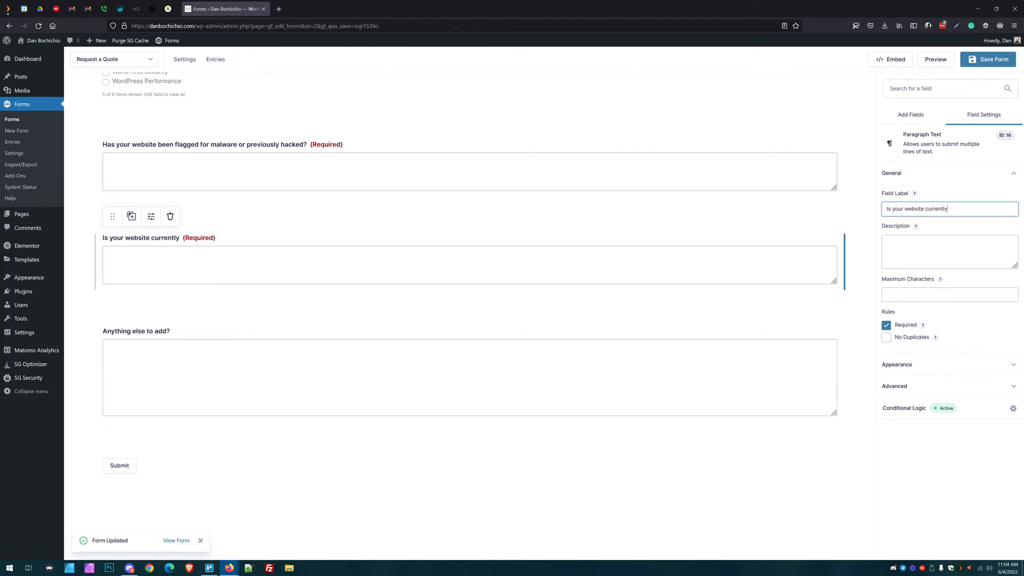
{"action": "type", "text": " being hosted or manag"}
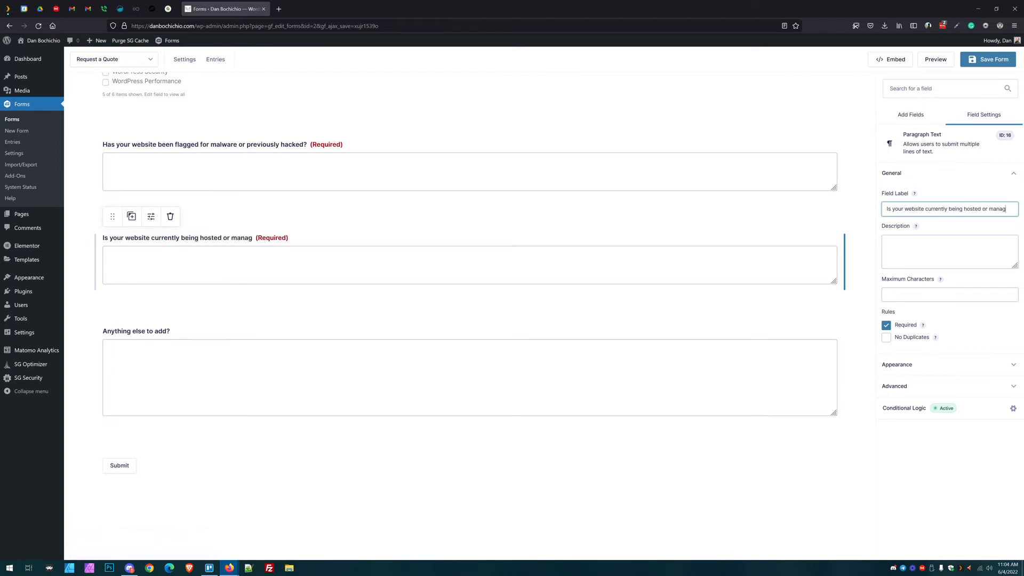
{"action": "type", "text": "ed by someone else? IF so"}
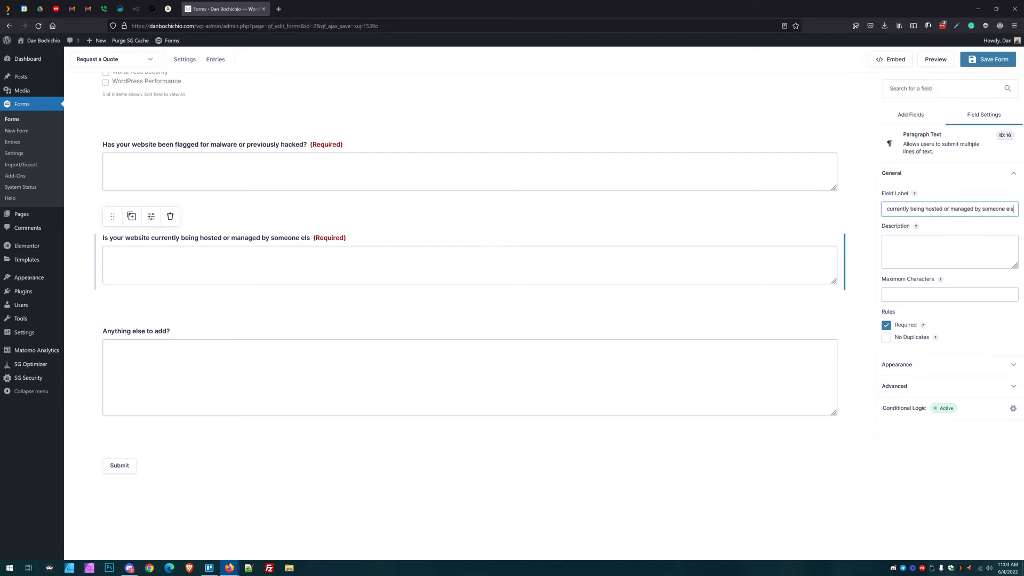
{"action": "key", "text": "BackSpace"}
{"action": "key", "text": "BackSpace"}
{"action": "key", "text": "BackSpace"}
{"action": "key", "text": "BackSpace"}
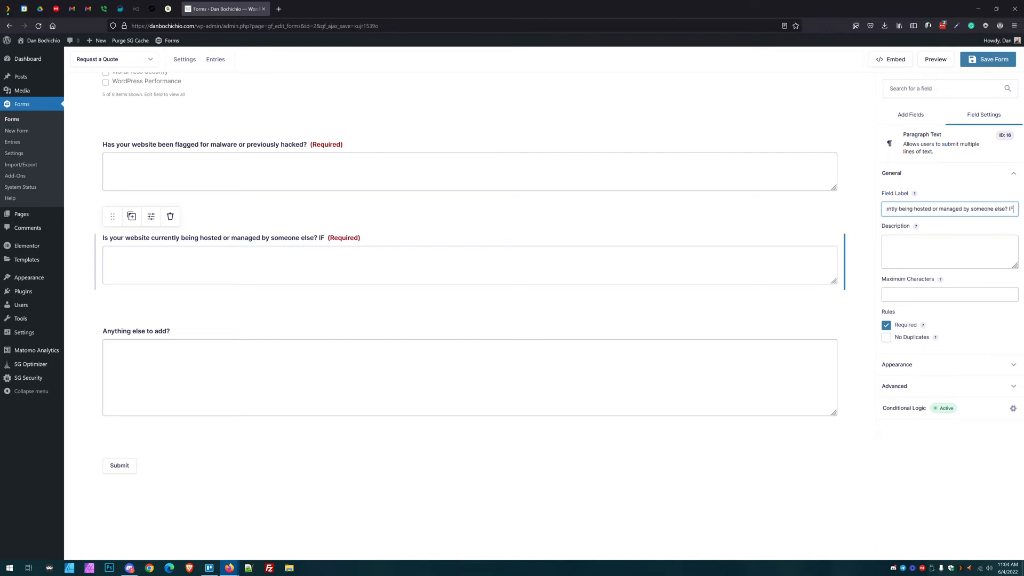
{"action": "type", "text": "f so, whare th"}
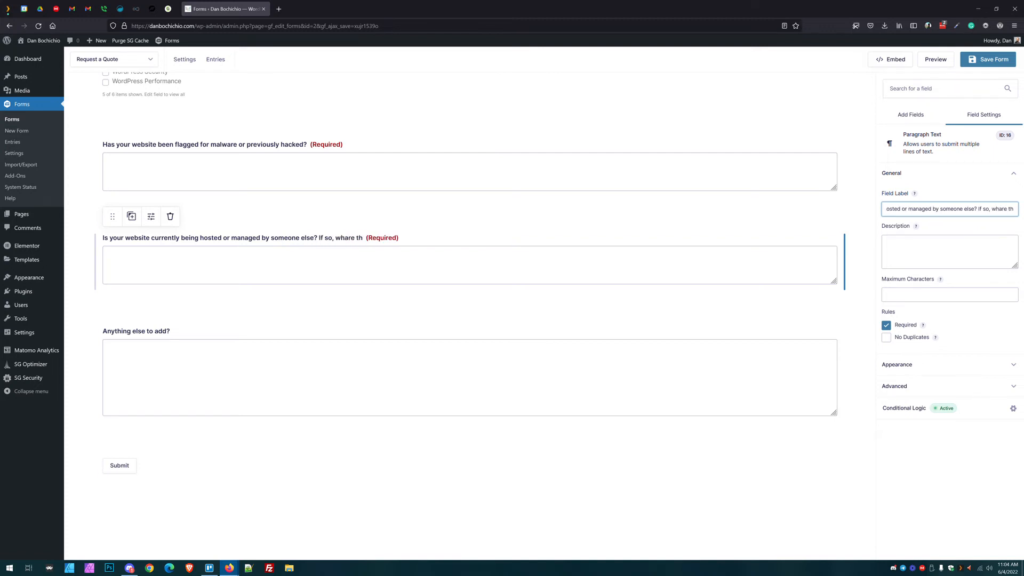
{"action": "key", "text": "Return"}
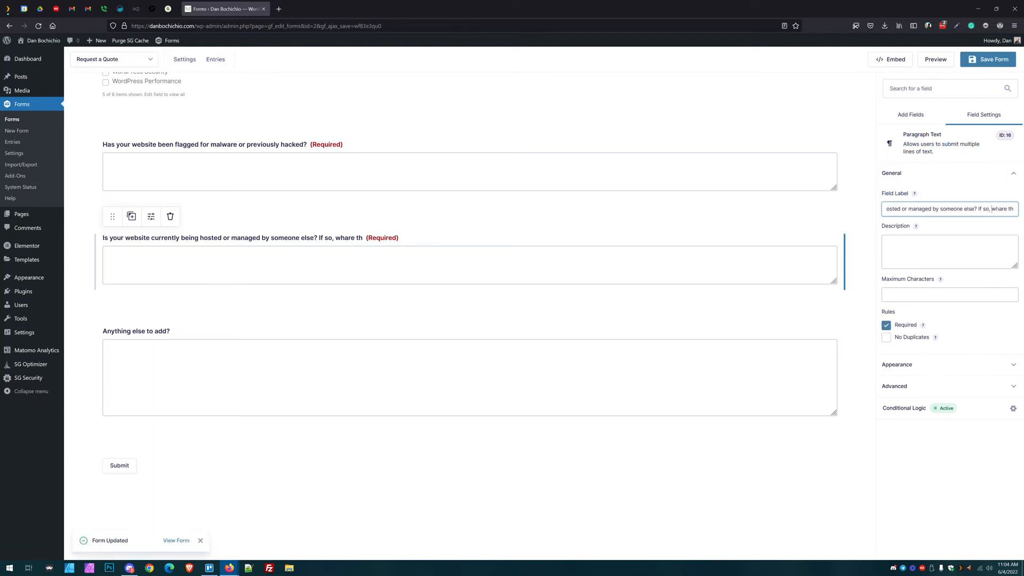
{"action": "key", "text": "BackSpace"}
{"action": "key", "text": "BackSpace"}
{"action": "key", "text": "BackSpace"}
{"action": "key", "text": "BackSpace"}
{"action": "key", "text": "BackSpace"}
{"action": "key", "text": "BackSpace"}
{"action": "key", "text": "BackSpace"}
{"action": "key", "text": "BackSpace"}
{"action": "type", "text": "share those d"}
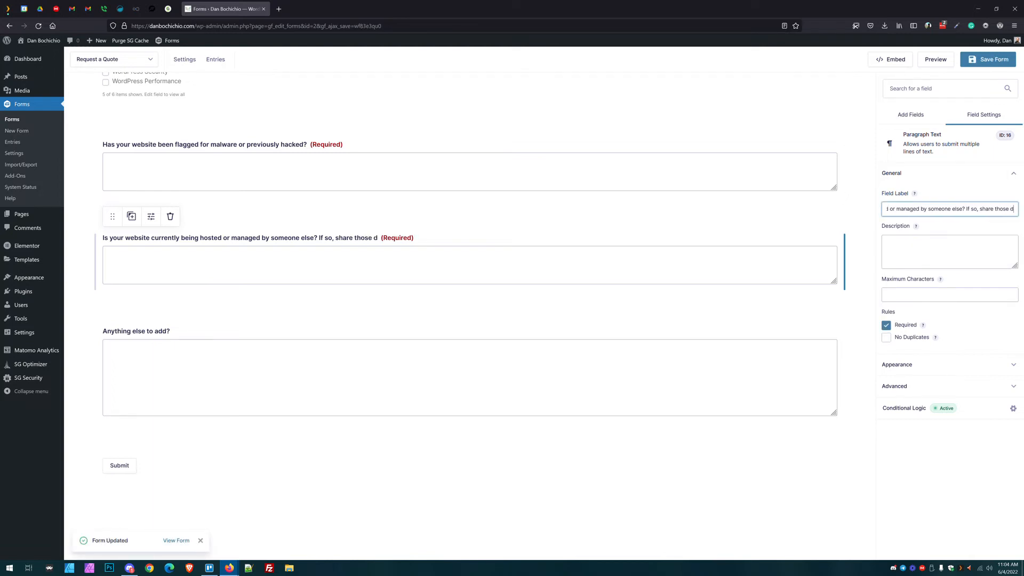
{"action": "type", "text": "etails here."}
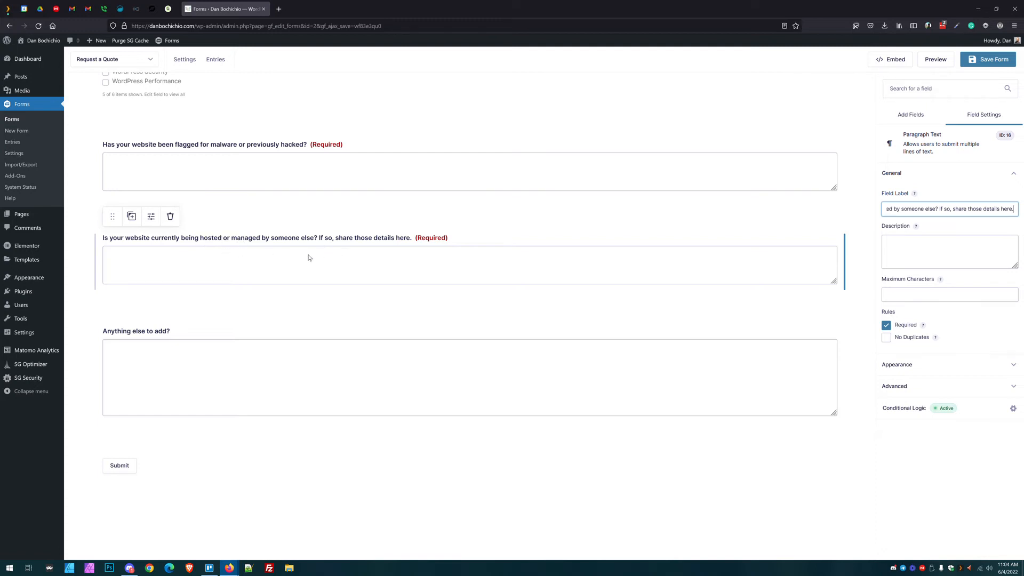
Step: Make the hosting question optional and set its conditional logic to show it when the selected service is Hosting & Management
{"action": "scroll", "coordinate": [265, 270], "scroll_direction": "up", "scroll_amount": 2}
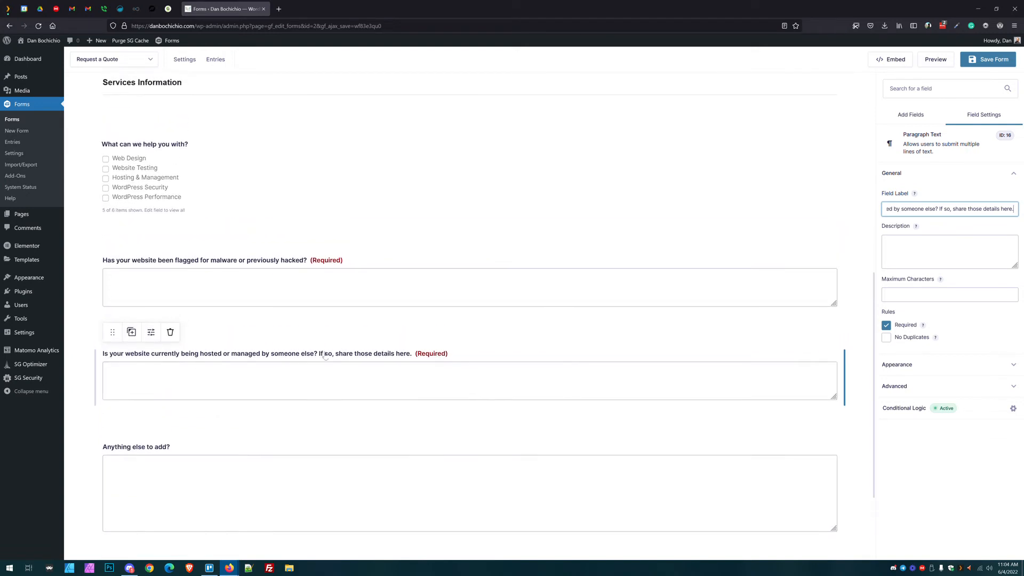
{"action": "left_click", "coordinate": [910, 327]}
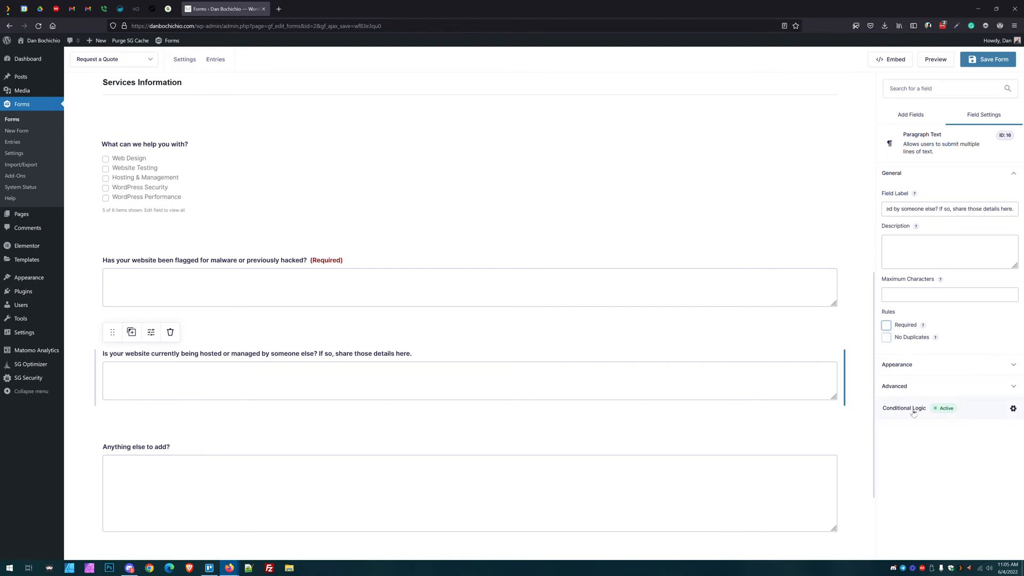
{"action": "left_click", "coordinate": [894, 409]}
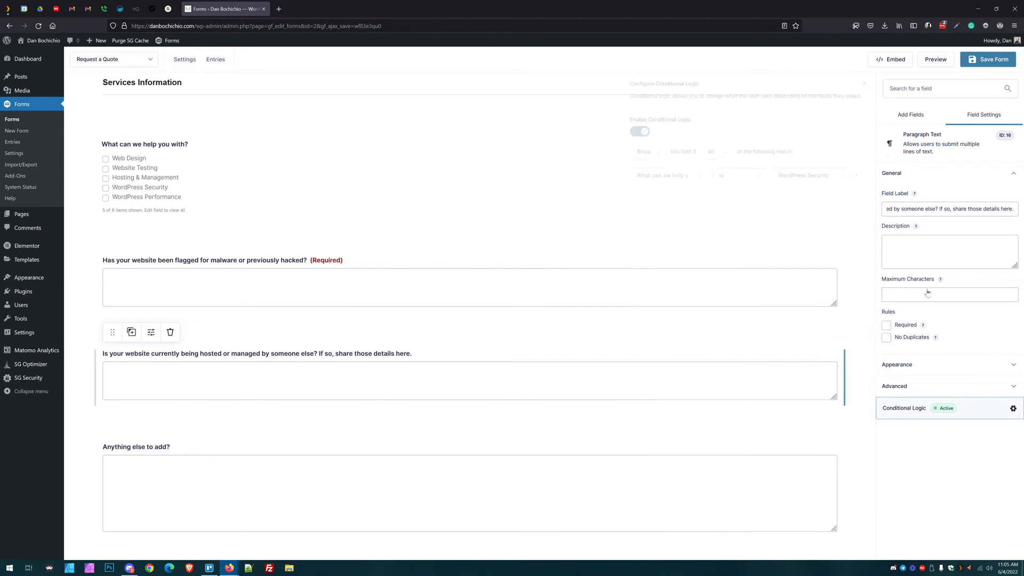
{"action": "left_click", "coordinate": [809, 179]}
{"action": "left_click", "coordinate": [800, 219]}
{"action": "left_click", "coordinate": [425, 335]}
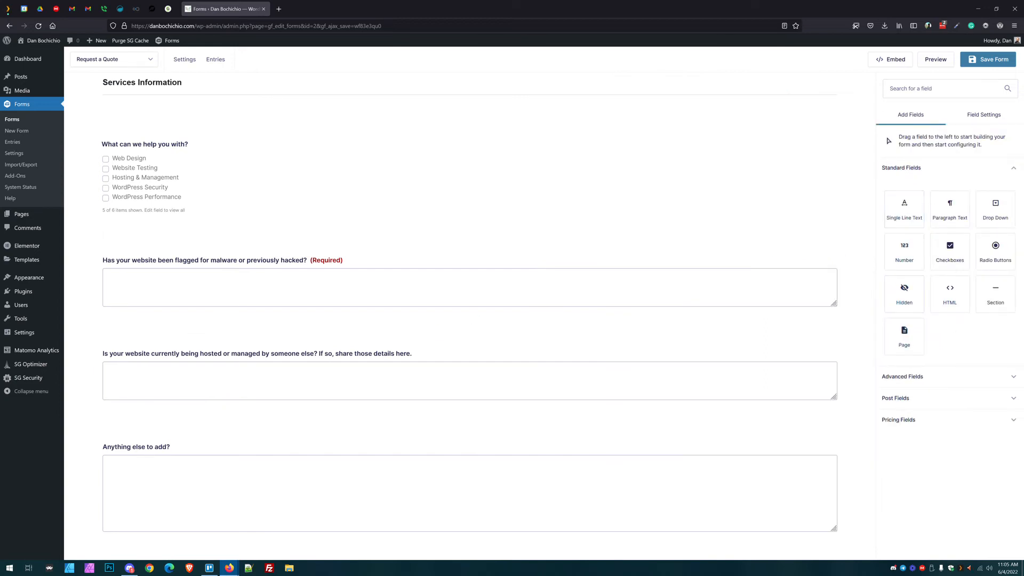
Step: Add an advanced Website field between the "What can we help you with?" checkboxes and the malware question
{"action": "left_click", "coordinate": [907, 378]}
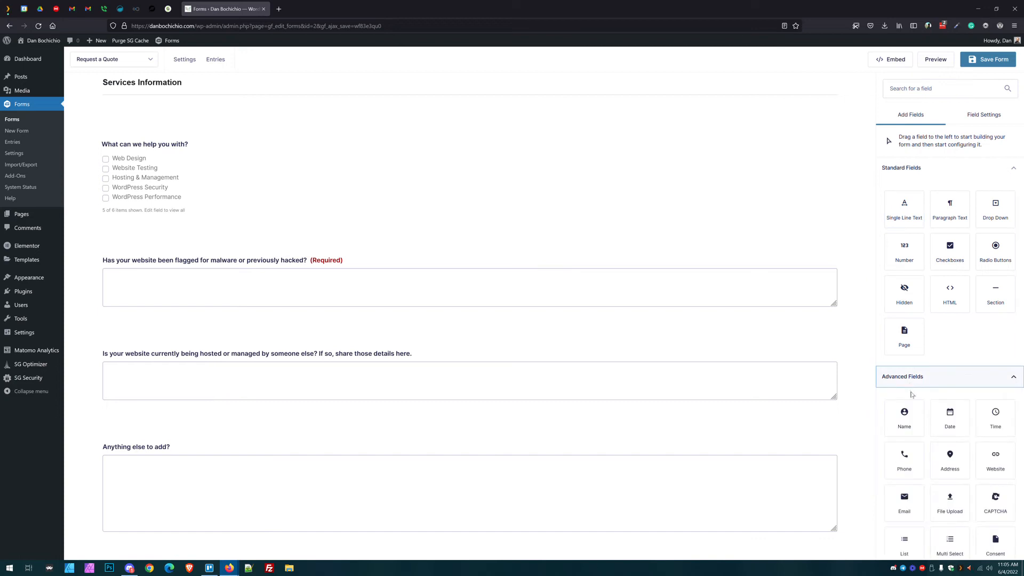
{"action": "scroll", "coordinate": [906, 374], "scroll_direction": "down", "scroll_amount": 1}
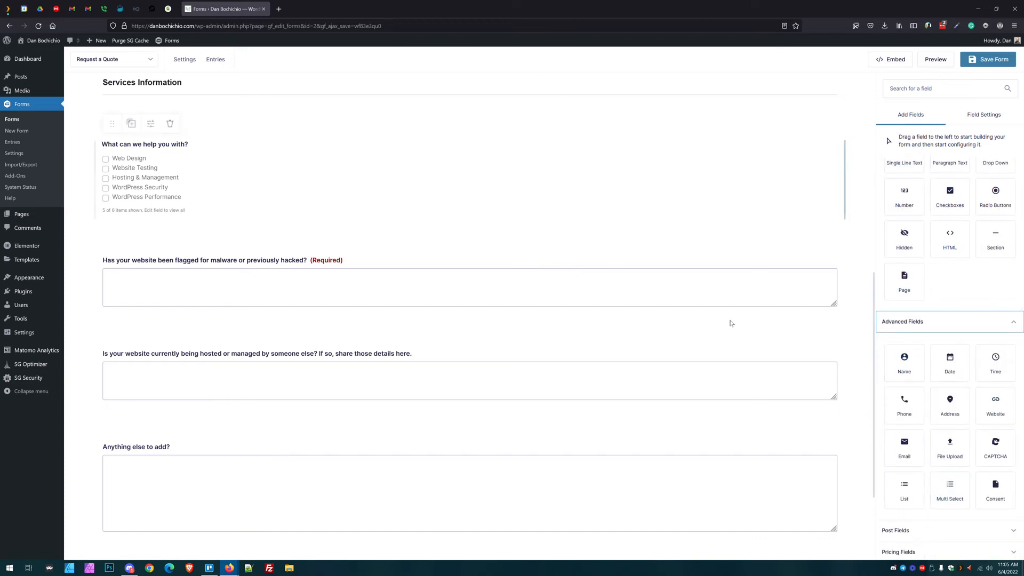
{"action": "left_click_drag", "start_coordinate": [995, 405], "coordinate": [239, 254]}
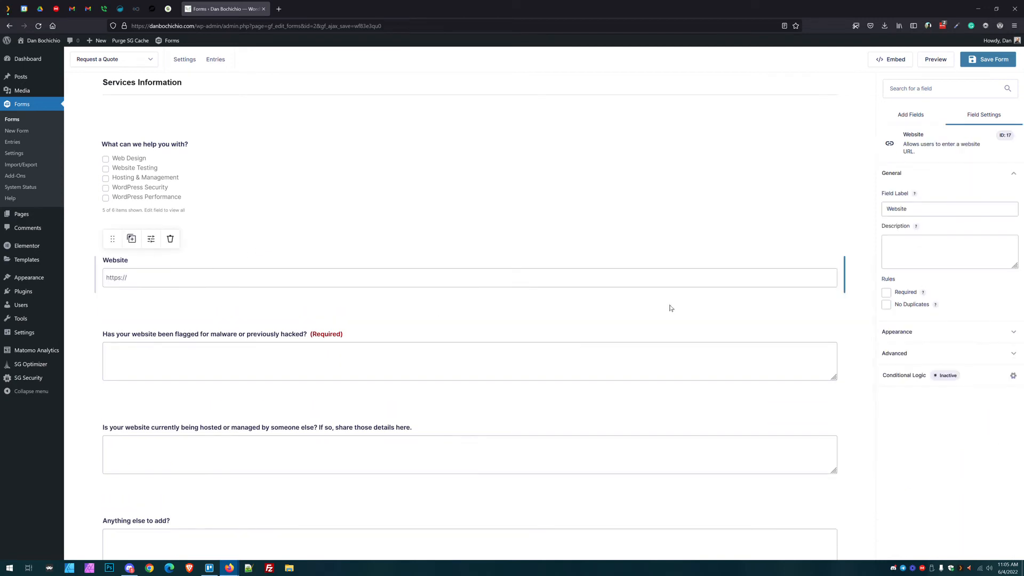
Step: Label the new Website field "What is your website URL?" and make it required
{"action": "left_click", "coordinate": [926, 209]}
{"action": "key", "text": "ctrl+a"}
{"action": "type", "text": "W"}
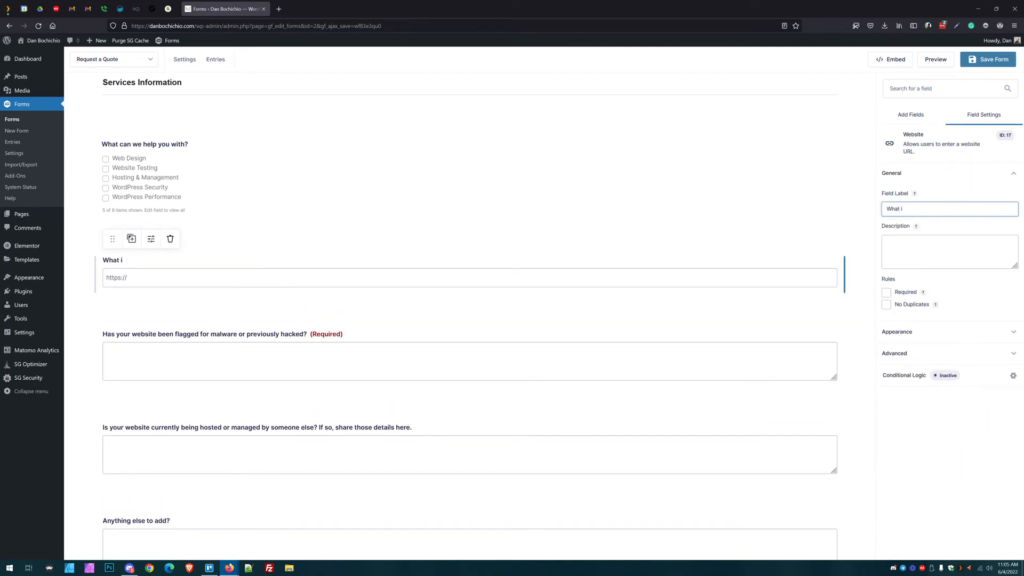
{"action": "type", "text": "hat i"}
{"action": "scroll", "coordinate": [469, 315], "scroll_direction": "down", "scroll_amount": 4}
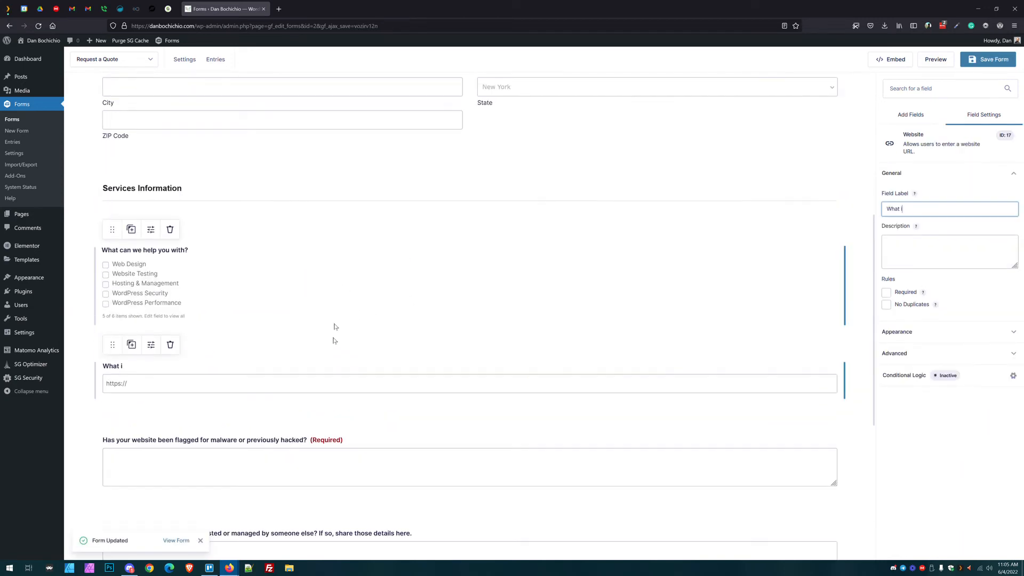
{"action": "left_click", "coordinate": [944, 208]}
{"action": "type", "text": "s"}
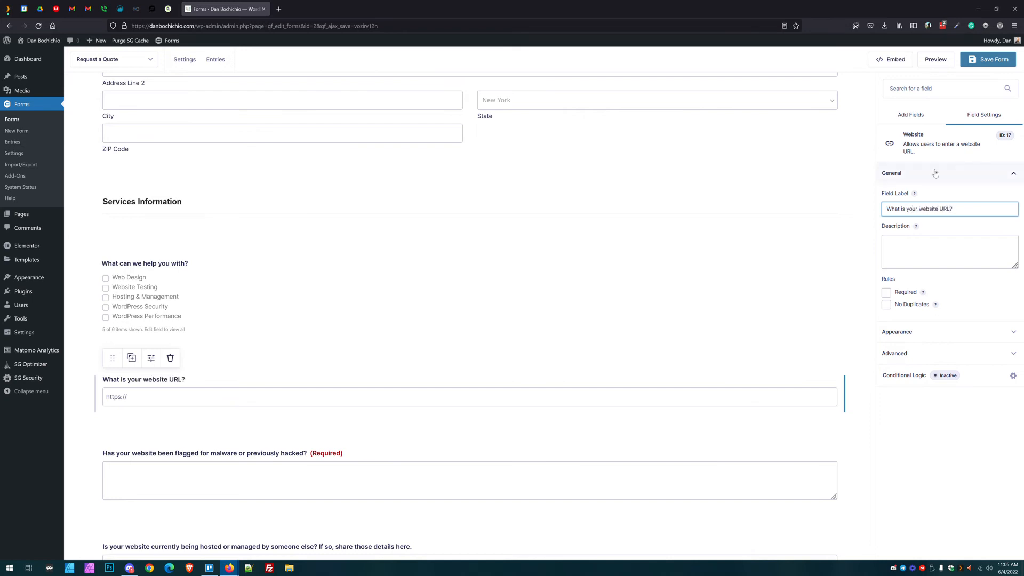
{"action": "left_click", "coordinate": [886, 292]}
Step: Enable conditional logic on the website URL field, showing it if "What can we help you with?" is Website Testing
{"action": "left_click", "coordinate": [905, 376]}
{"action": "left_click", "coordinate": [636, 133]}
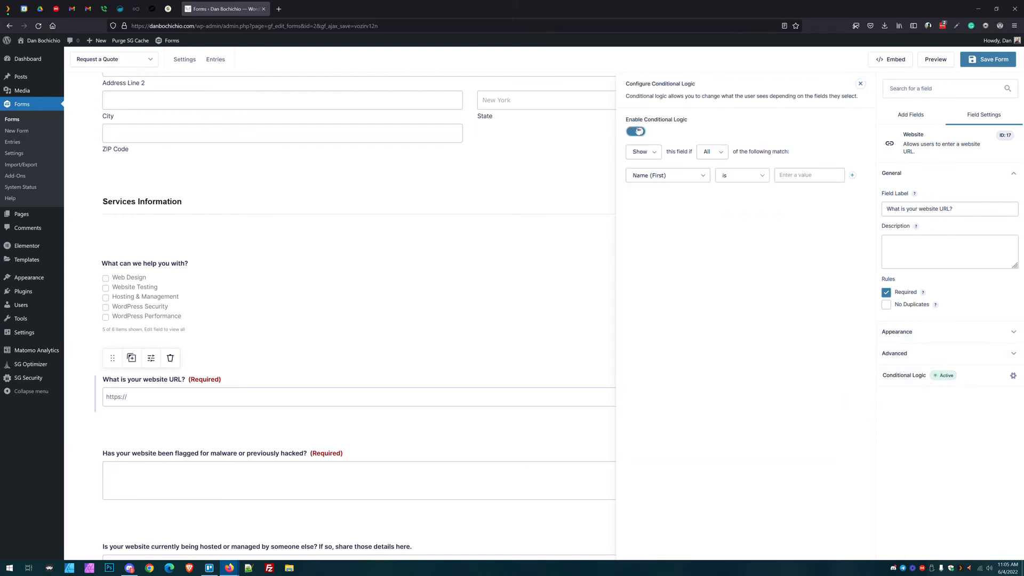
{"action": "left_click", "coordinate": [640, 179]}
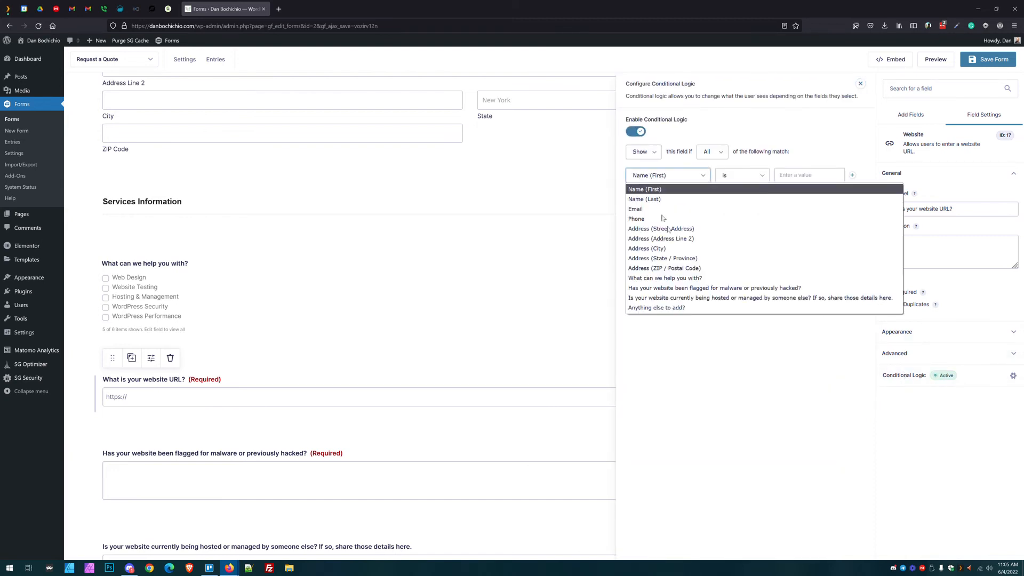
{"action": "left_click", "coordinate": [666, 278]}
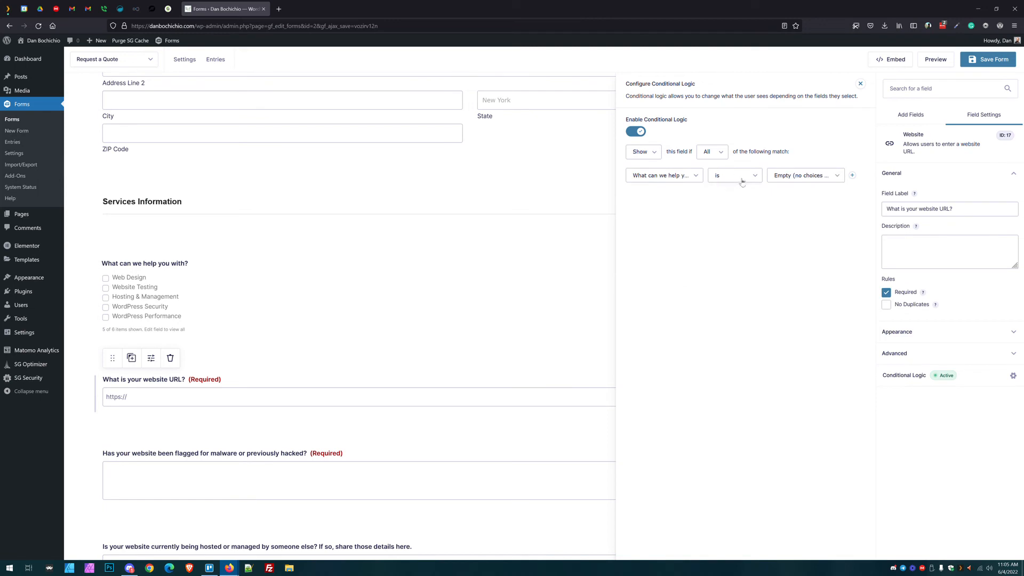
{"action": "left_click", "coordinate": [794, 180]}
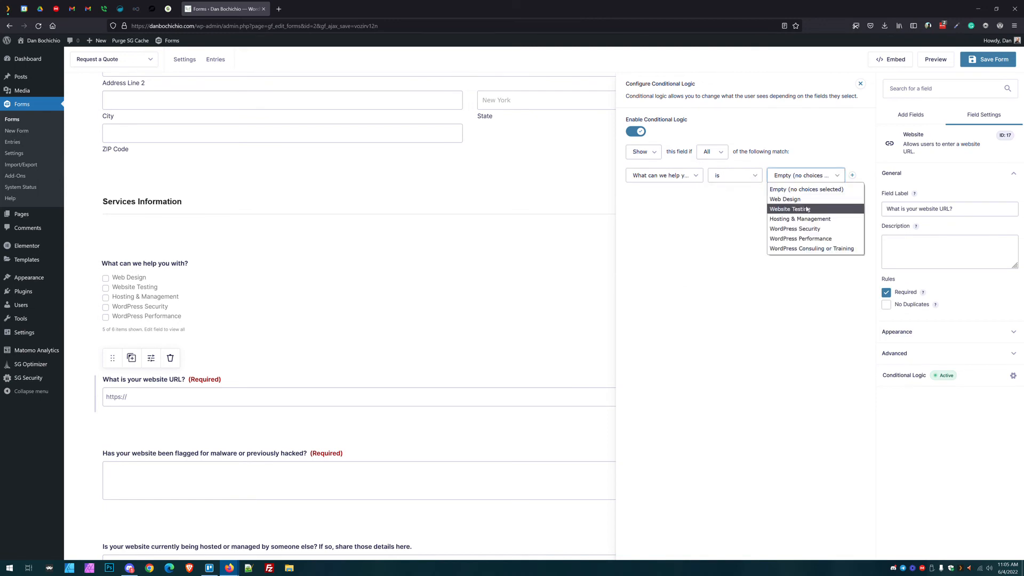
{"action": "left_click", "coordinate": [807, 210]}
Step: Add three more condition rules to the website URL field, each based on "What can we help you with?"
{"action": "left_click", "coordinate": [852, 176]}
{"action": "left_click", "coordinate": [852, 193]}
{"action": "left_click", "coordinate": [852, 196]}
{"action": "left_click", "coordinate": [686, 195]}
{"action": "key", "text": "w"}
{"action": "key", "text": "Return"}
{"action": "left_click", "coordinate": [680, 215]}
{"action": "key", "text": "w"}
{"action": "key", "text": "Return"}
{"action": "left_click", "coordinate": [681, 229]}
{"action": "key", "text": "w"}
{"action": "key", "text": "Return"}
Step: Set the three added rules' values to WordPress Security, WordPress Performance and Hosting & Management
{"action": "left_click", "coordinate": [808, 194]}
{"action": "left_click", "coordinate": [811, 247]}
{"action": "left_click", "coordinate": [806, 212]}
{"action": "left_click", "coordinate": [811, 276]}
{"action": "left_click", "coordinate": [811, 233]}
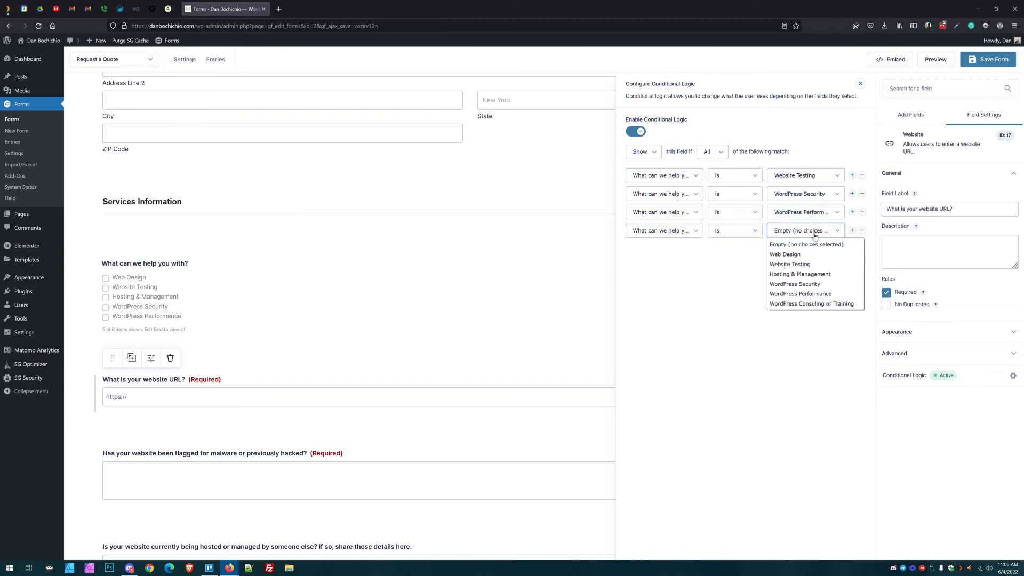
{"action": "left_click", "coordinate": [822, 274]}
{"action": "left_click", "coordinate": [852, 231]}
{"action": "left_click", "coordinate": [700, 254]}
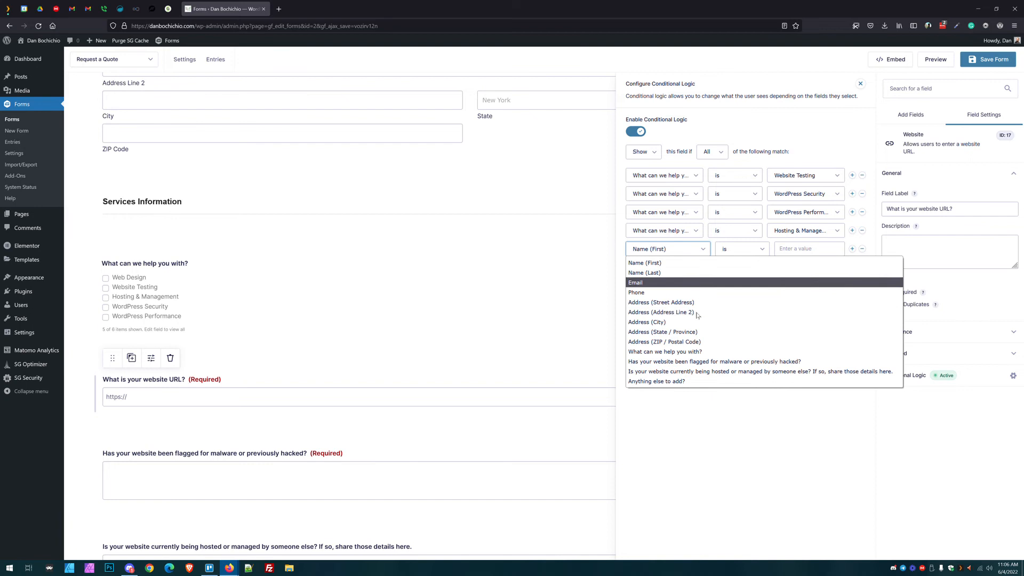
{"action": "left_click", "coordinate": [666, 354]}
{"action": "left_click", "coordinate": [807, 249]}
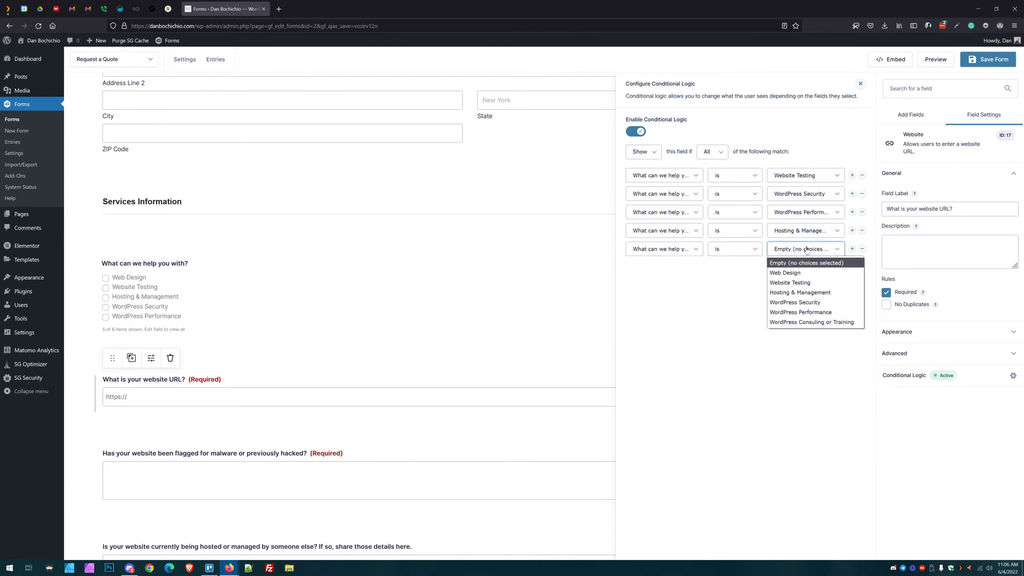
{"action": "left_click", "coordinate": [808, 322]}
{"action": "left_click", "coordinate": [862, 249]}
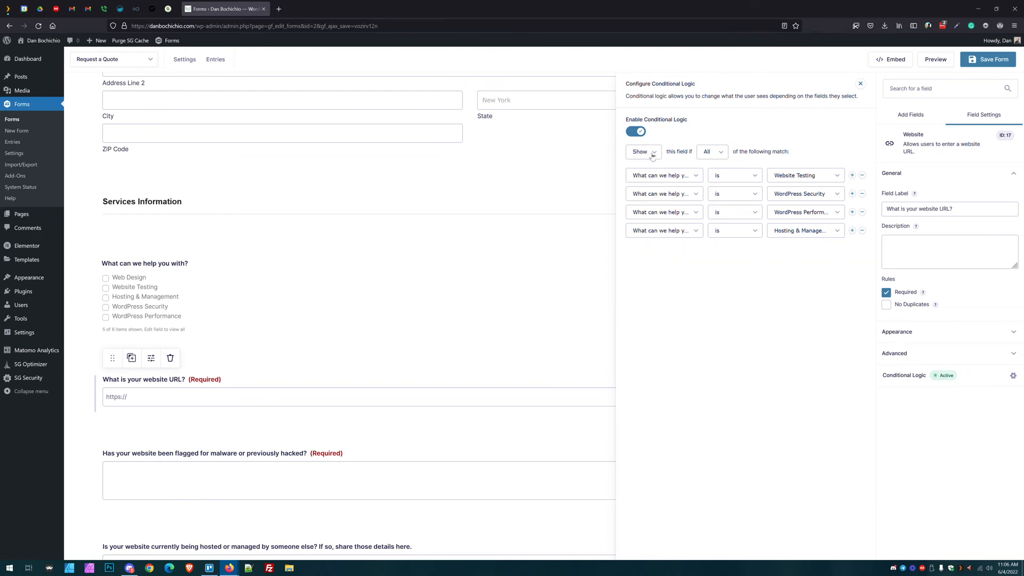
Step: Set the website URL field to show if any of its rules match and save the form
{"action": "left_click", "coordinate": [712, 151]}
{"action": "left_click", "coordinate": [711, 171]}
{"action": "left_click", "coordinate": [974, 62]}
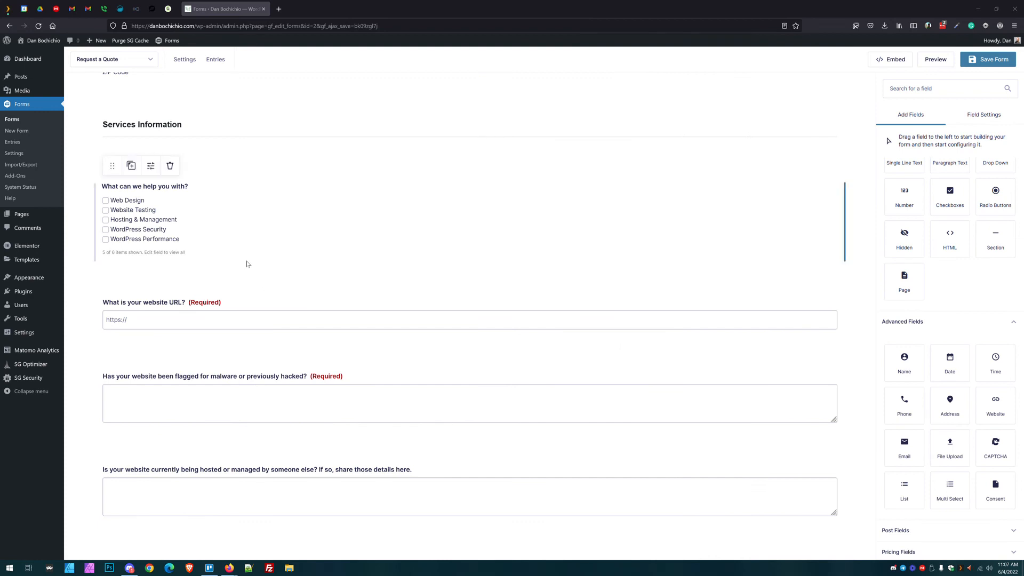
Step: Duplicate the malware question field and set the copy's conditional logic value to Web Design
{"action": "scroll", "coordinate": [247, 264], "scroll_direction": "down", "scroll_amount": 1}
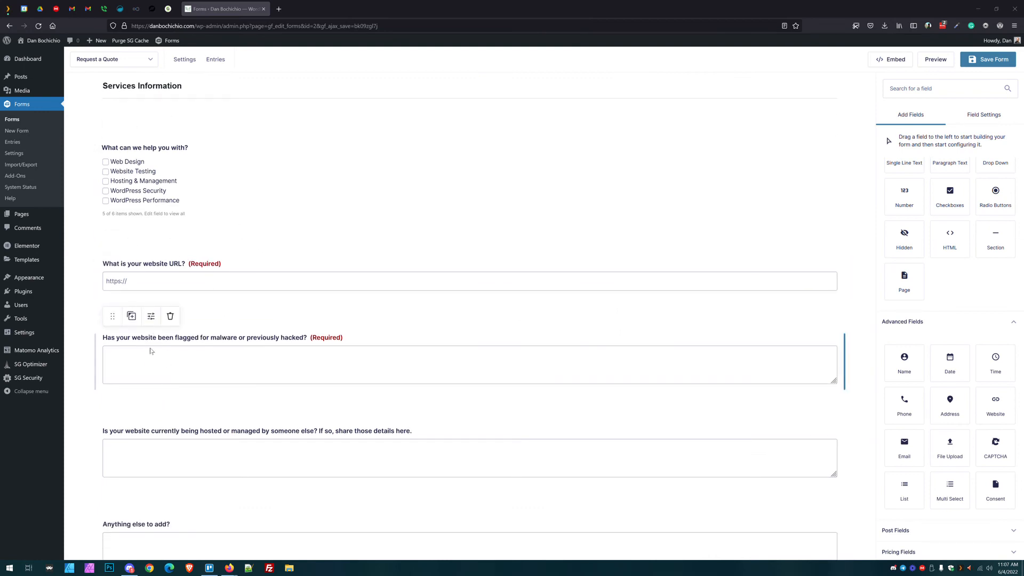
{"action": "left_click", "coordinate": [131, 316]}
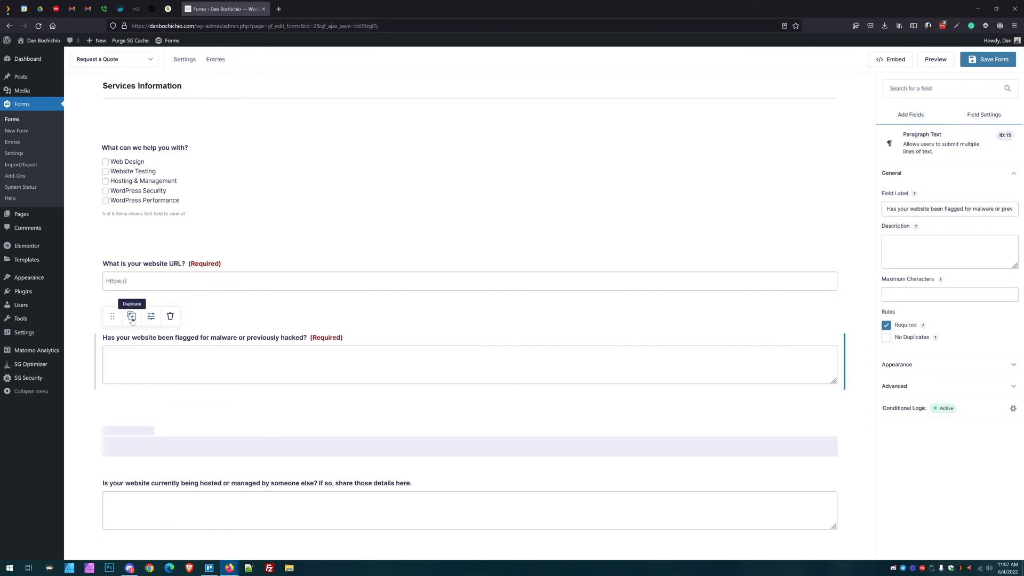
{"action": "left_click", "coordinate": [150, 441]}
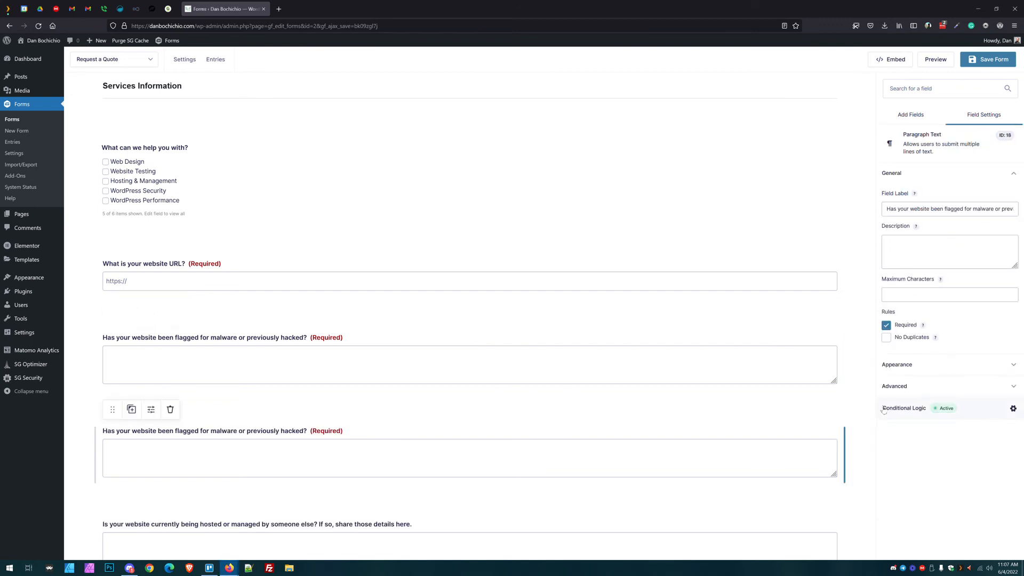
{"action": "left_click", "coordinate": [805, 175]}
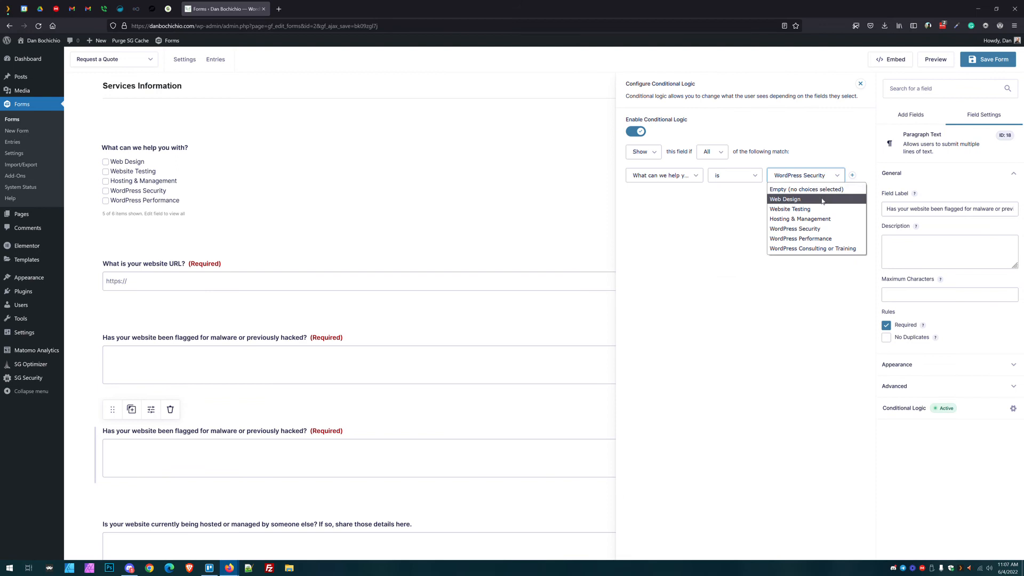
{"action": "left_click", "coordinate": [789, 199]}
Step: Label the duplicated field "What are a few websites you like the design or aesthetics of?"
{"action": "left_click", "coordinate": [920, 209]}
{"action": "key", "text": "ctrl+a"}
{"action": "type", "text": "W"}
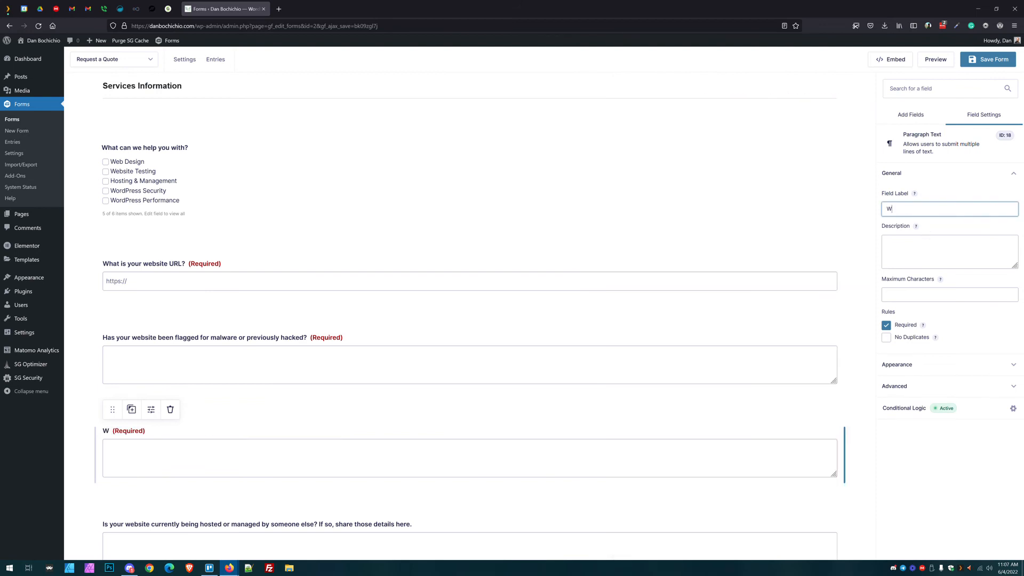
{"action": "type", "text": "hat are some"}
{"action": "key", "text": "BackSpace"}
{"action": "key", "text": "BackSpace"}
{"action": "key", "text": "BackSpace"}
{"action": "key", "text": "BackSpace"}
{"action": "type", "text": "a few websites you like "}
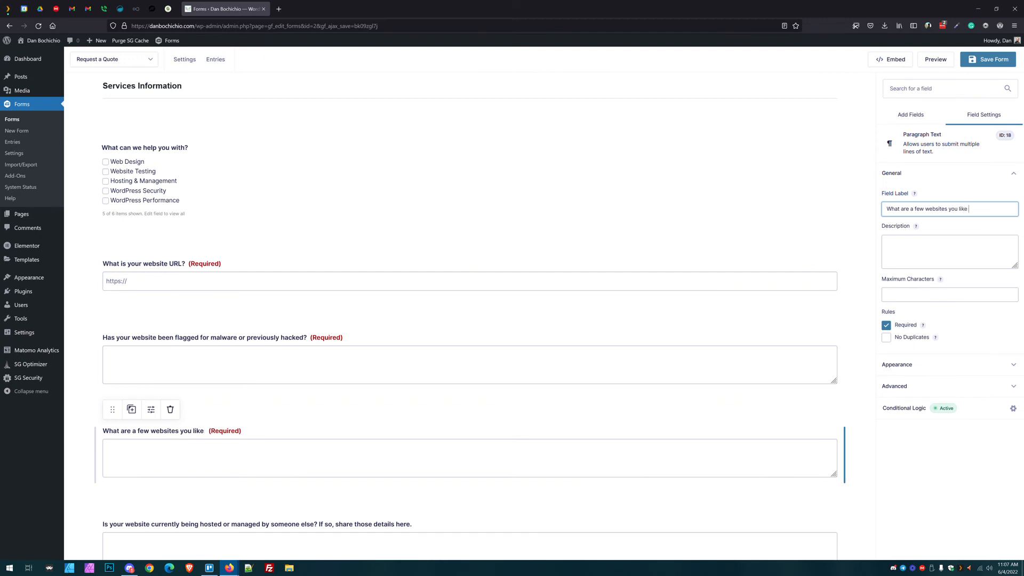
{"action": "type", "text": "the design or aesthetics of?"}
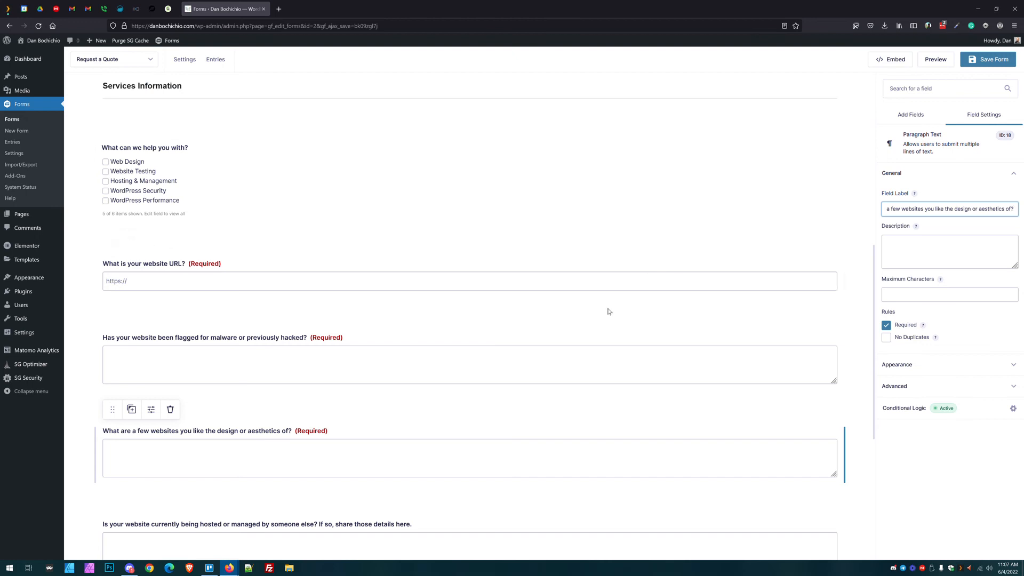
Step: Move the website aesthetics question directly below the website URL field and save the form
{"action": "scroll", "coordinate": [609, 311], "scroll_direction": "down", "scroll_amount": 5}
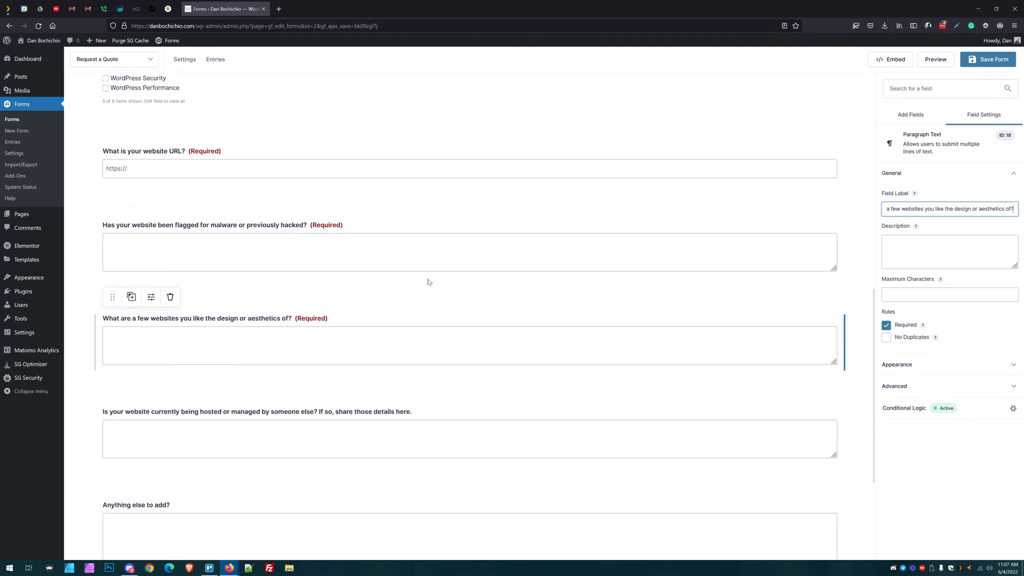
{"action": "scroll", "coordinate": [160, 288], "scroll_direction": "up", "scroll_amount": 3}
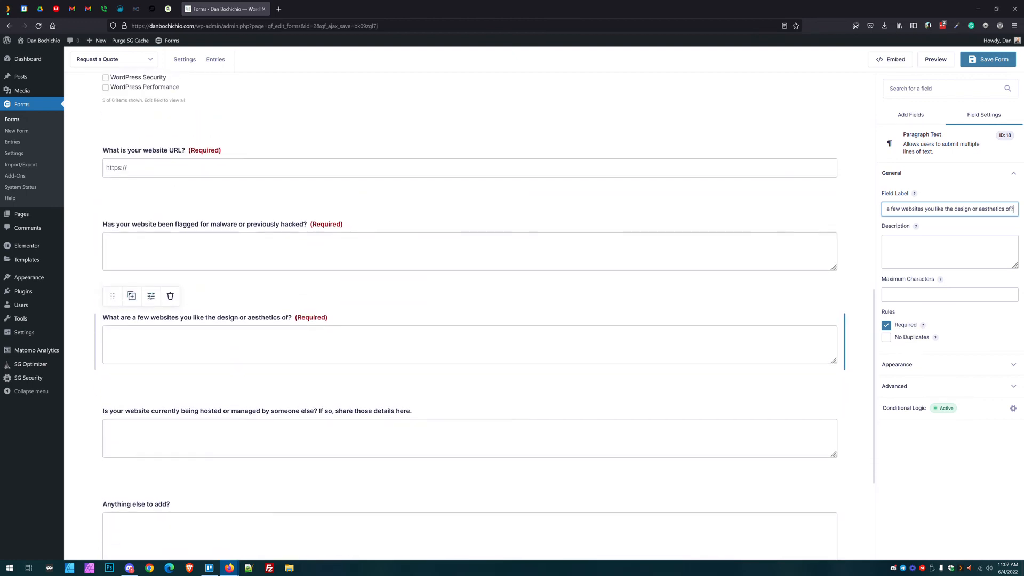
{"action": "left_click_drag", "start_coordinate": [113, 331], "coordinate": [142, 233]}
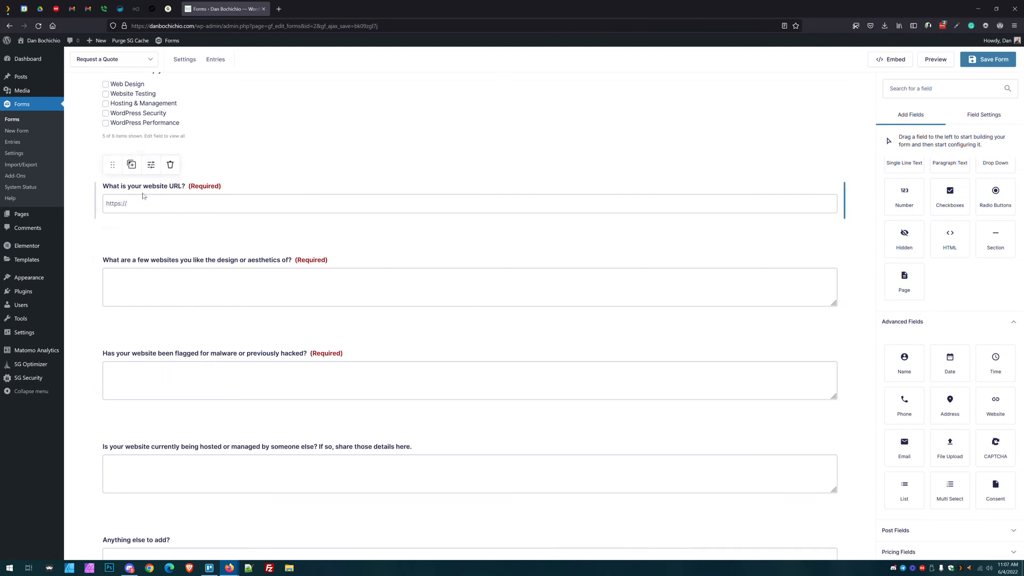
{"action": "scroll", "coordinate": [182, 369], "scroll_direction": "down", "scroll_amount": 4}
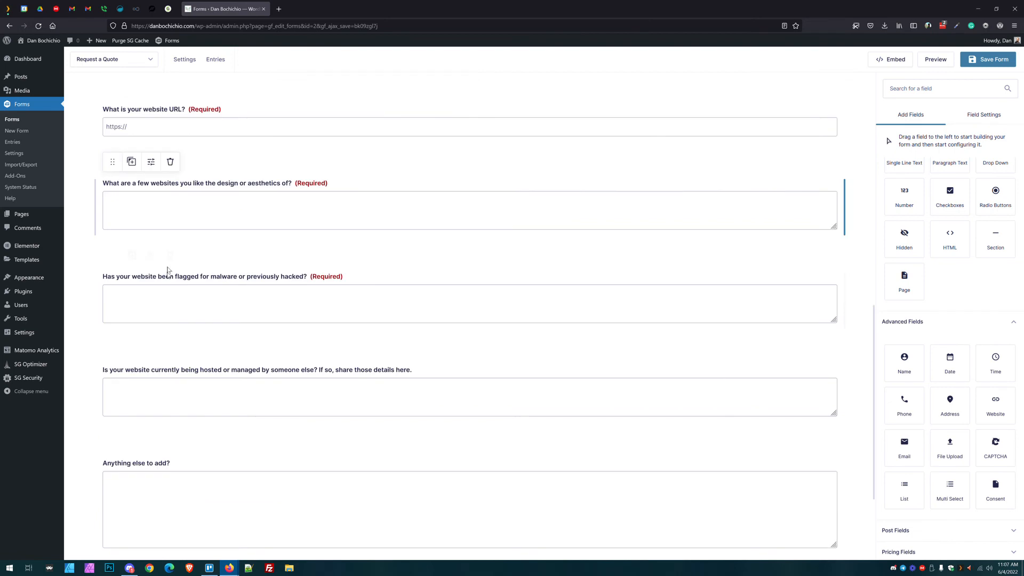
{"action": "left_click", "coordinate": [141, 343]}
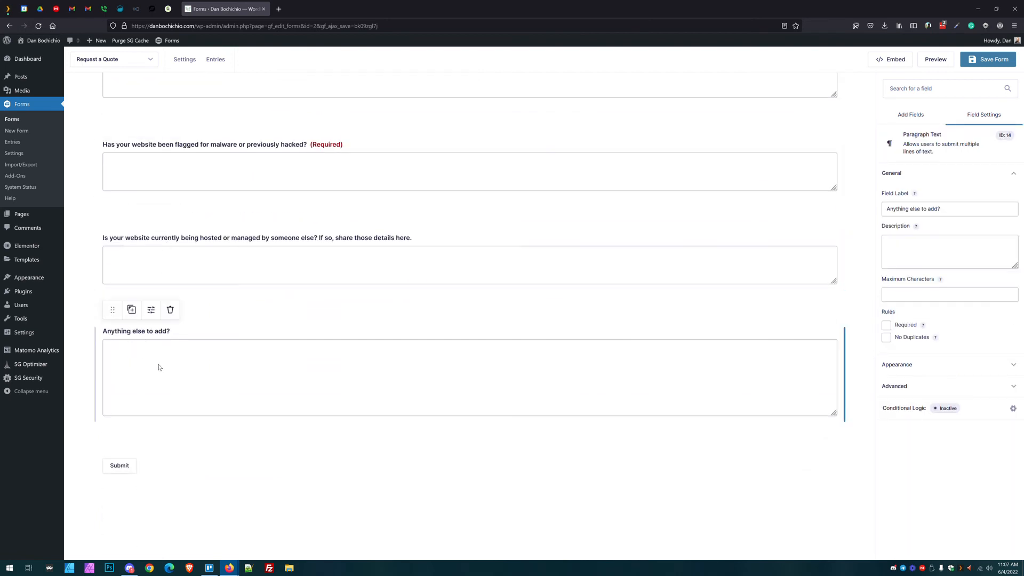
{"action": "left_click", "coordinate": [979, 63]}
Step: Create a new WordPress page titled "Request a Quote"
{"action": "left_click", "coordinate": [36, 219]}
{"action": "left_click", "coordinate": [126, 62]}
{"action": "type", "text": "Request a Quote"}
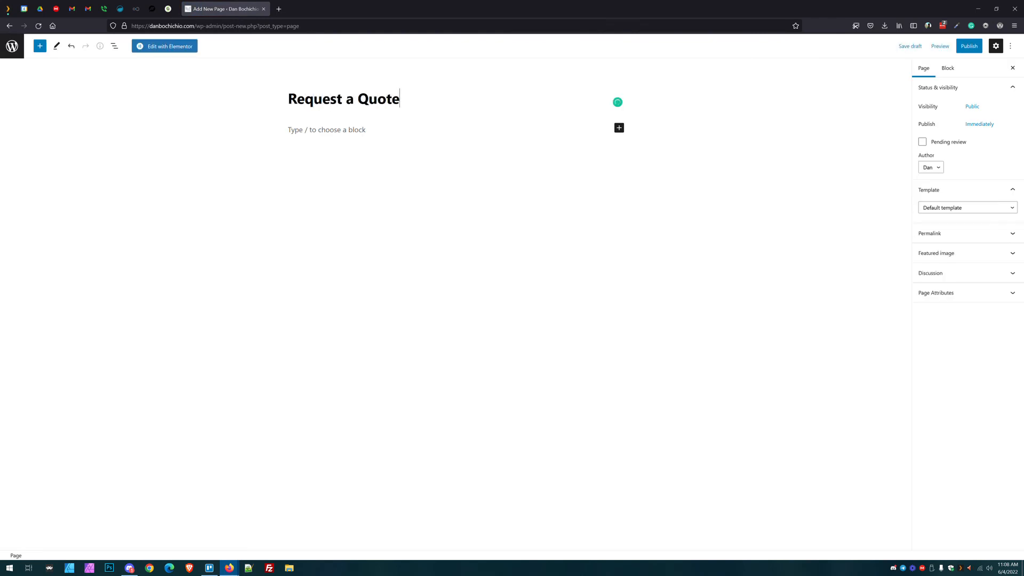
Step: Insert a Gravity Forms block below the page title and choose the Request a Quote form
{"action": "key", "text": "Return"}
{"action": "type", "text": "/grav"}
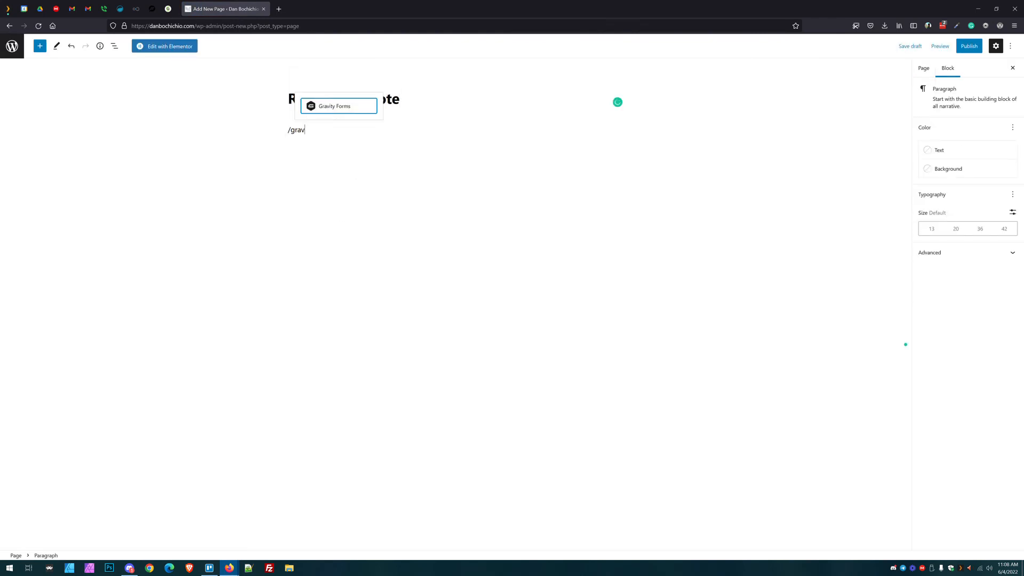
{"action": "left_click", "coordinate": [346, 107]}
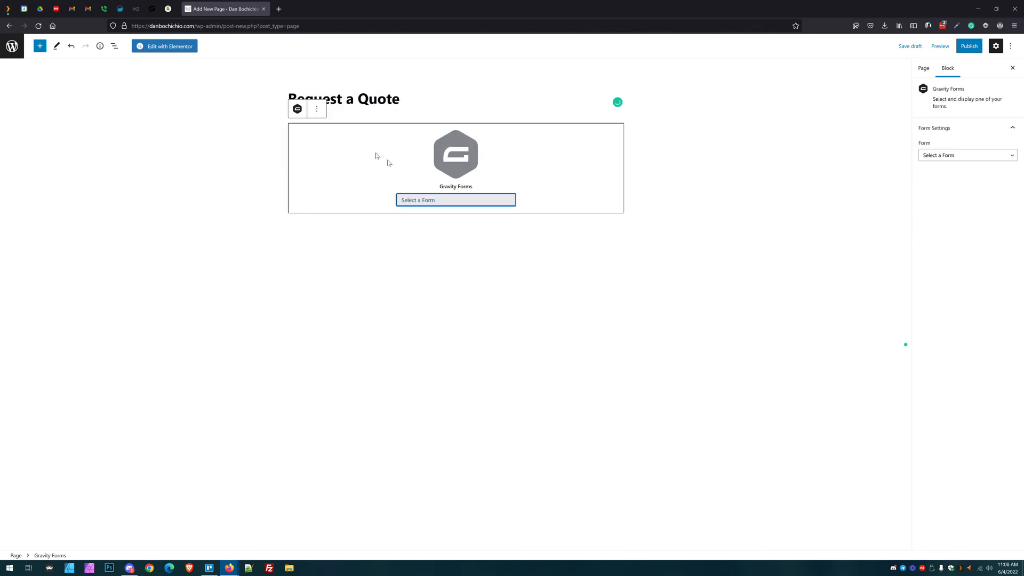
{"action": "left_click", "coordinate": [438, 201]}
{"action": "left_click", "coordinate": [445, 235]}
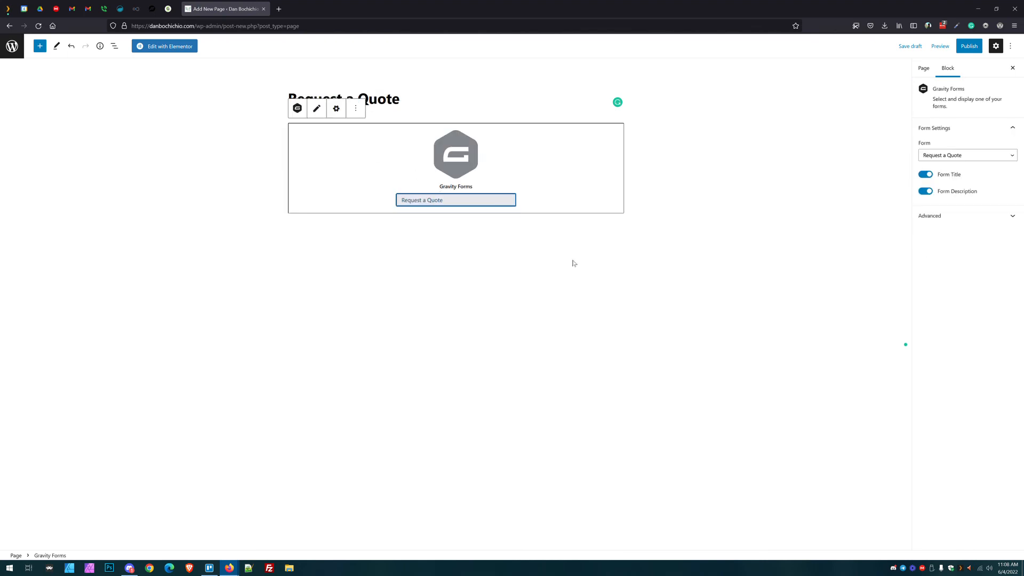
Step: Turn off the form title and form description in the block and publish the page
{"action": "left_click", "coordinate": [925, 192]}
{"action": "left_click", "coordinate": [926, 175]}
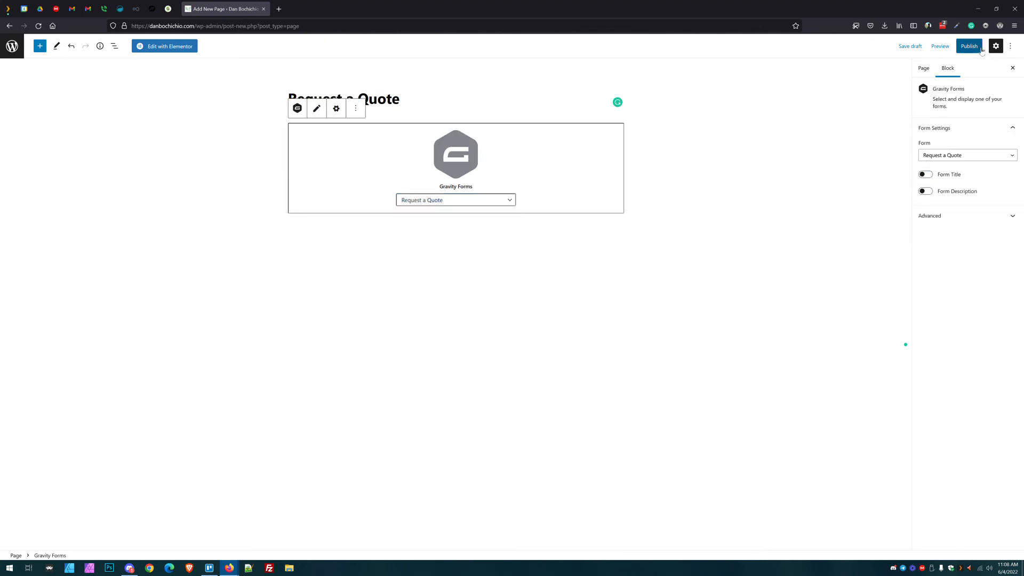
{"action": "left_click", "coordinate": [981, 49]}
{"action": "left_click", "coordinate": [959, 50]}
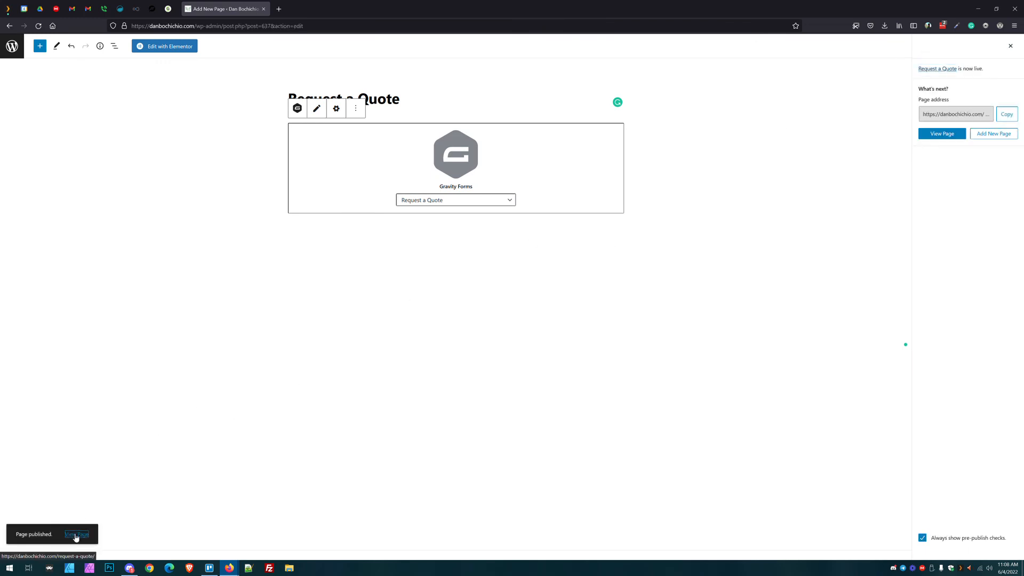
Step: View the published page and test the follow-up questions with only Web Design selected, and with only Website Testing selected
{"action": "left_click", "coordinate": [76, 535]}
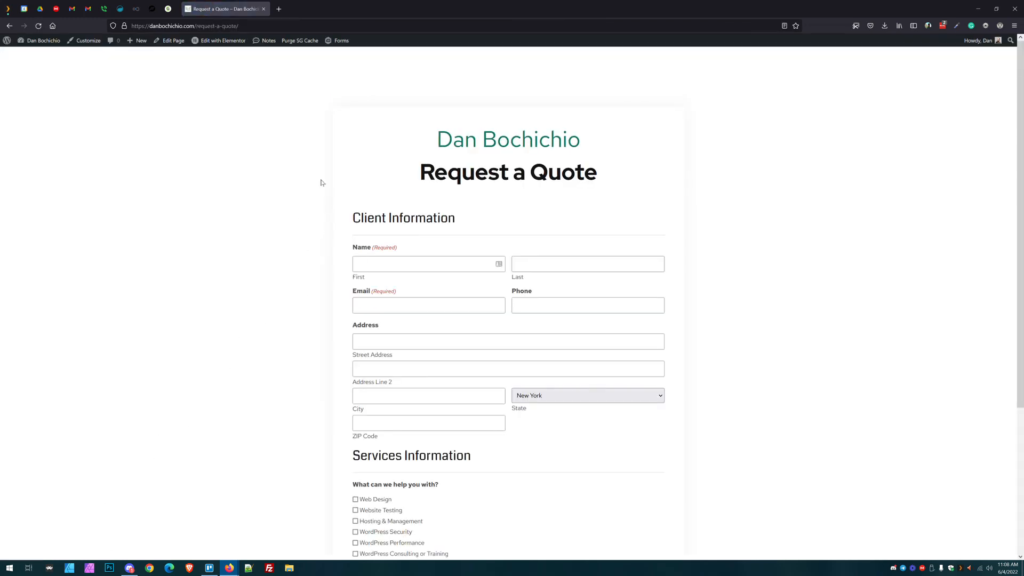
{"action": "scroll", "coordinate": [321, 182], "scroll_direction": "down", "scroll_amount": 3}
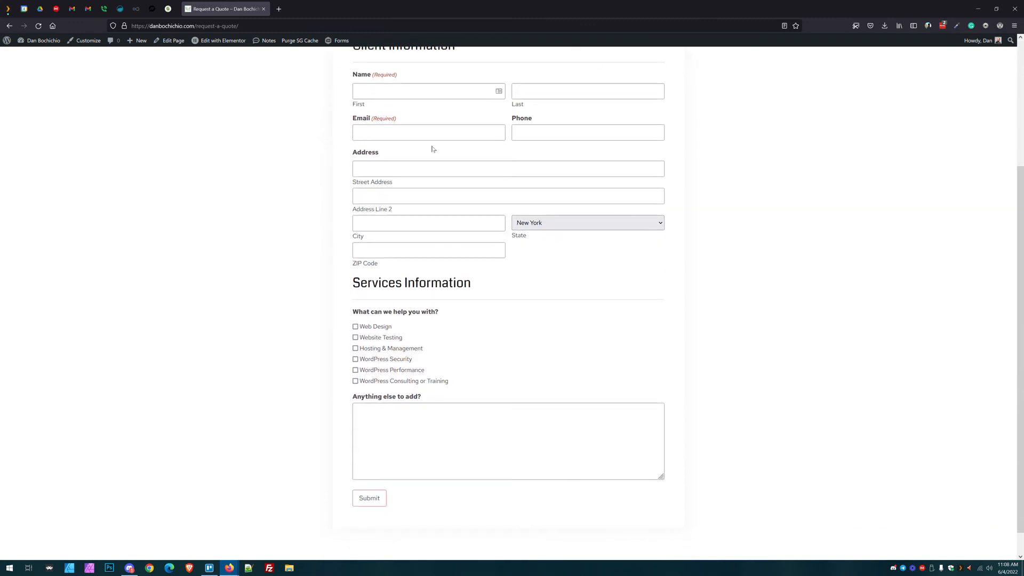
{"action": "scroll", "coordinate": [432, 149], "scroll_direction": "up", "scroll_amount": 1}
{"action": "scroll", "coordinate": [405, 164], "scroll_direction": "down", "scroll_amount": 2}
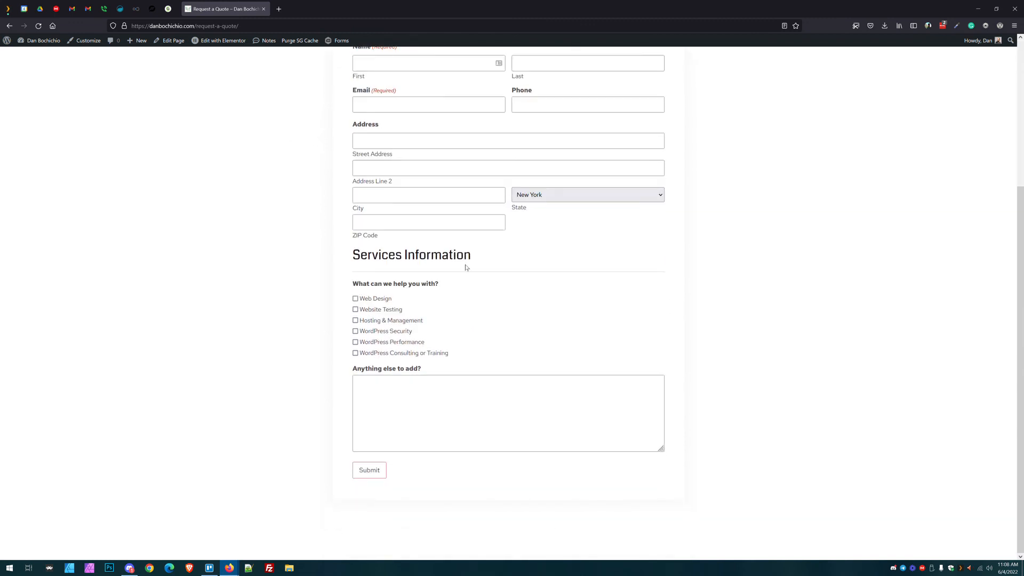
{"action": "left_click", "coordinate": [382, 300]}
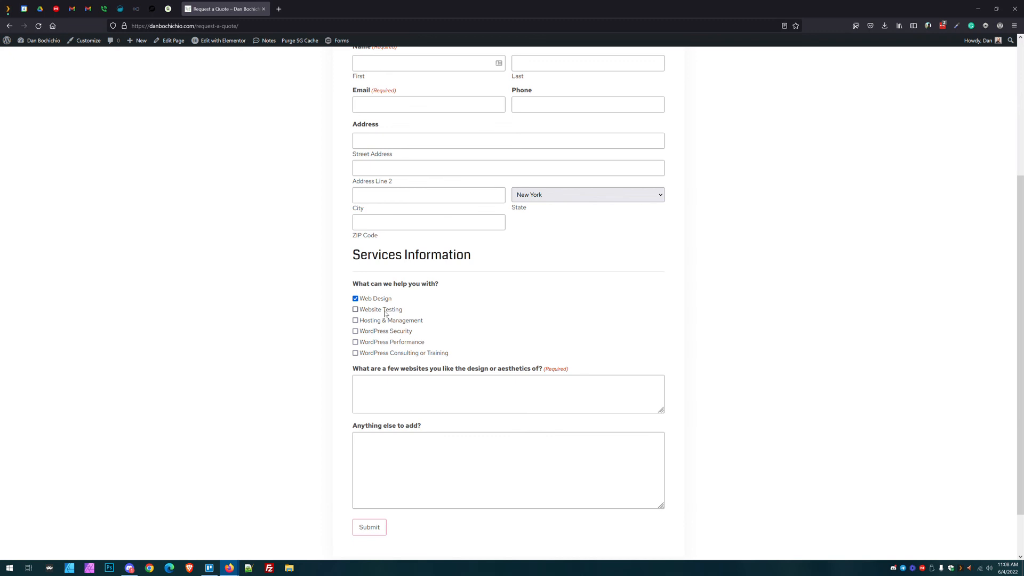
{"action": "scroll", "coordinate": [385, 277], "scroll_direction": "down", "scroll_amount": 1}
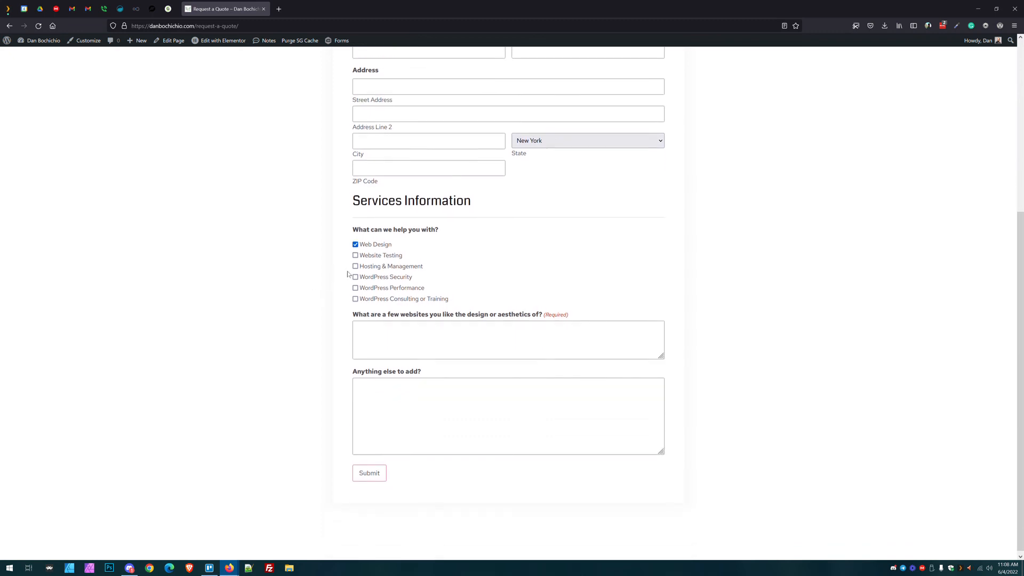
{"action": "left_click", "coordinate": [384, 244]}
{"action": "left_click", "coordinate": [382, 309]}
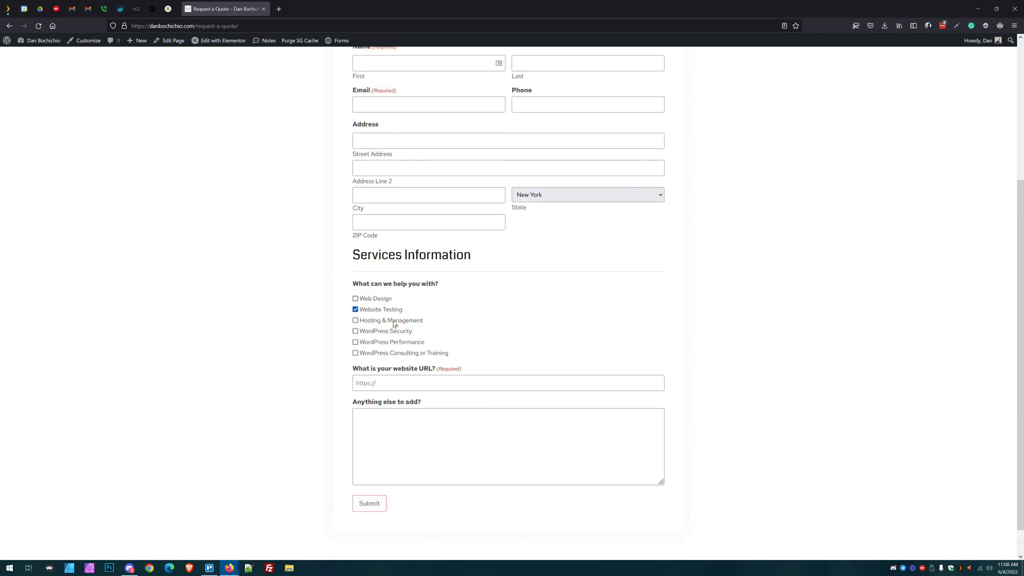
Step: Select all the remaining services under "What can we help you with?" and review the follow-up questions
{"action": "left_click", "coordinate": [391, 321]}
{"action": "left_click", "coordinate": [393, 332]}
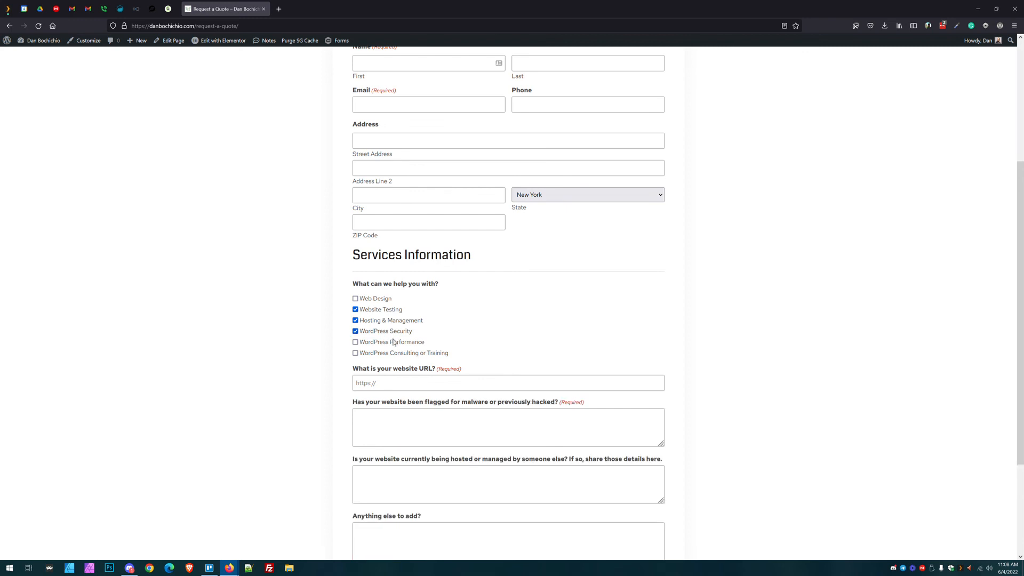
{"action": "left_click", "coordinate": [384, 302]}
{"action": "left_click", "coordinate": [400, 354]}
{"action": "scroll", "coordinate": [357, 350], "scroll_direction": "down", "scroll_amount": 3}
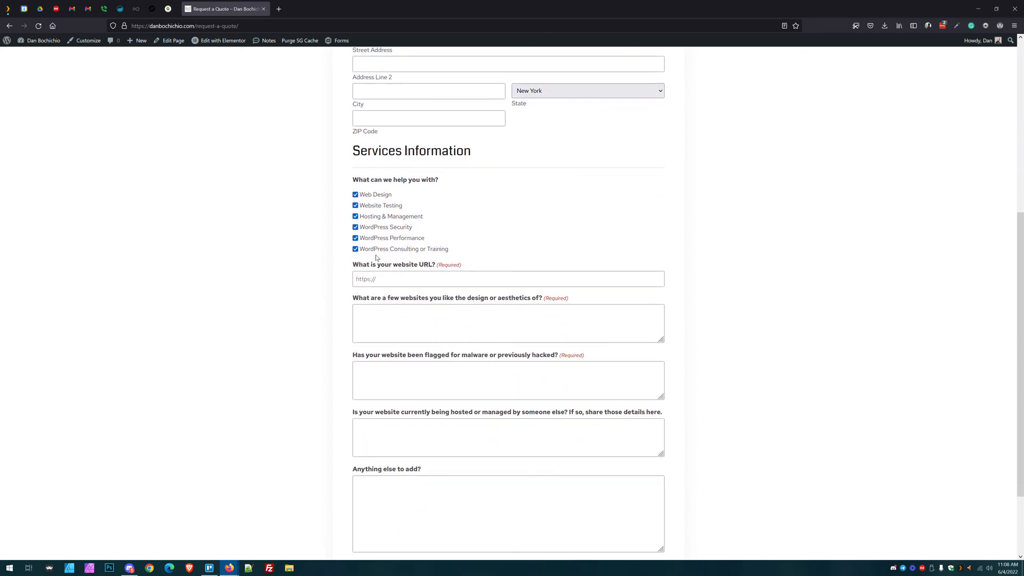
Step: Clear all the selected services to check that the follow-up questions respond
{"action": "left_click", "coordinate": [383, 227]}
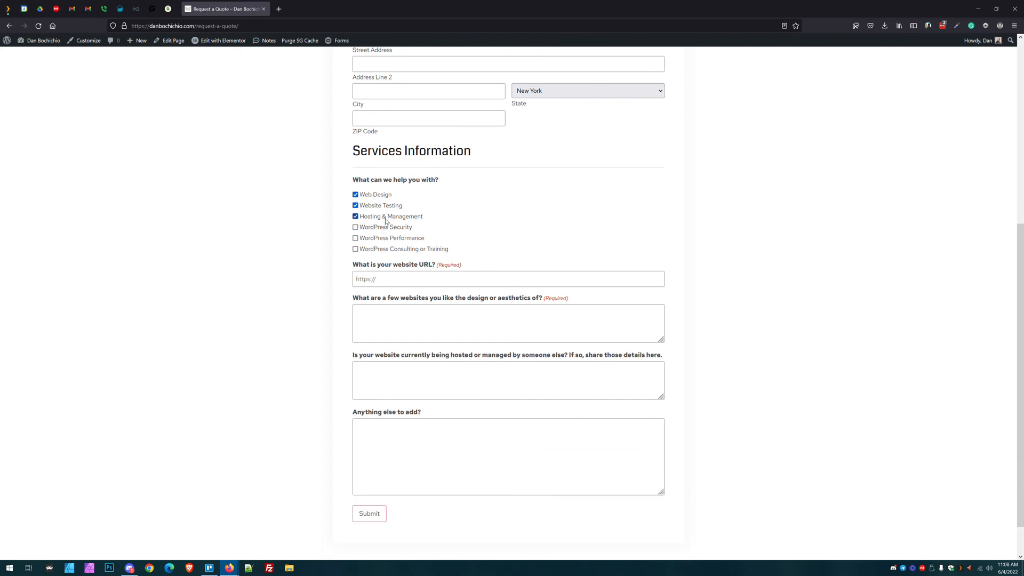
{"action": "left_click", "coordinate": [385, 217]}
{"action": "left_click", "coordinate": [376, 195]}
{"action": "left_click", "coordinate": [368, 276]}
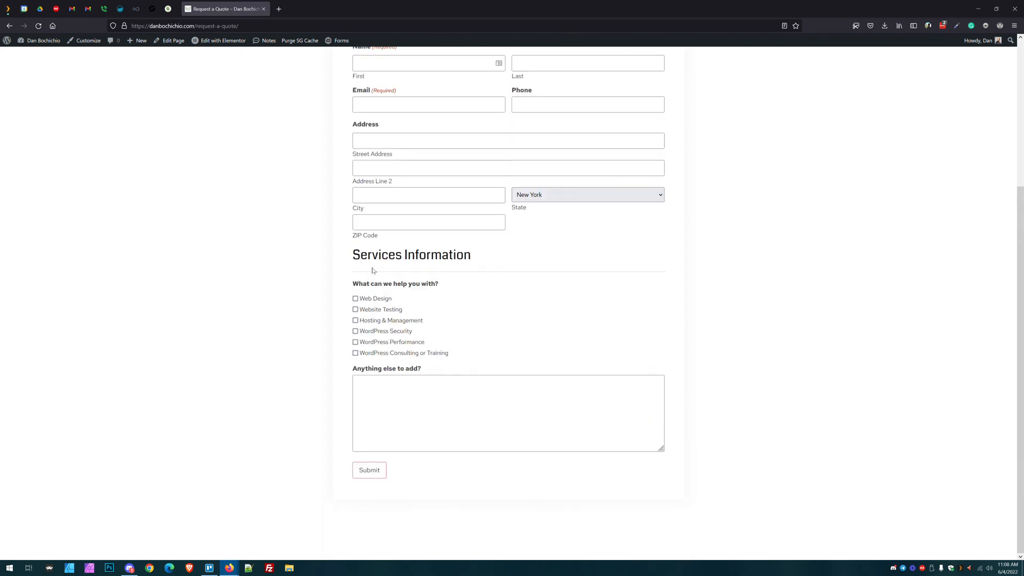
{"action": "scroll", "coordinate": [346, 360], "scroll_direction": "up", "scroll_amount": 4}
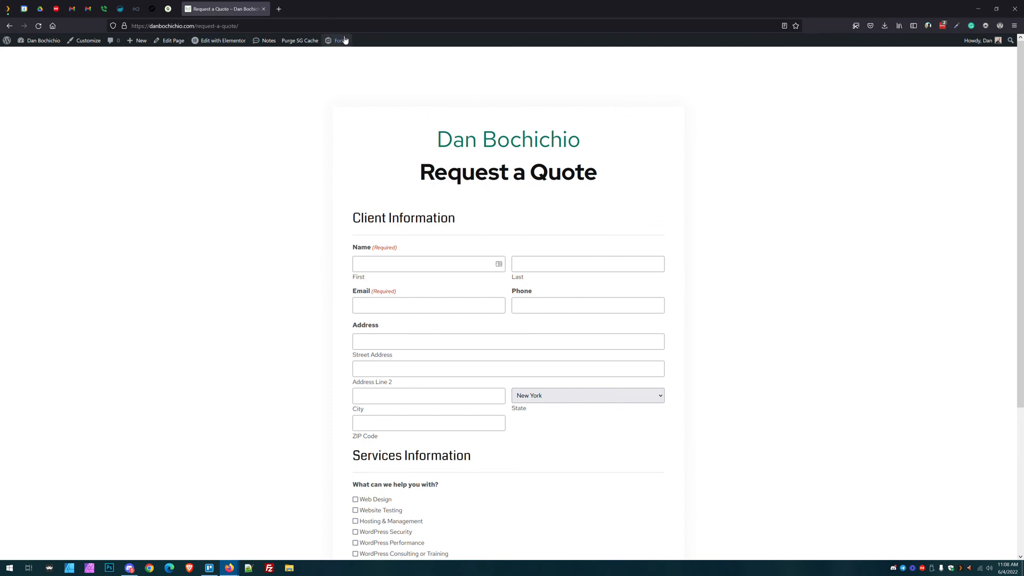
{"action": "mouse_move", "coordinate": [341, 42]}
{"action": "mouse_move", "coordinate": [342, 60]}
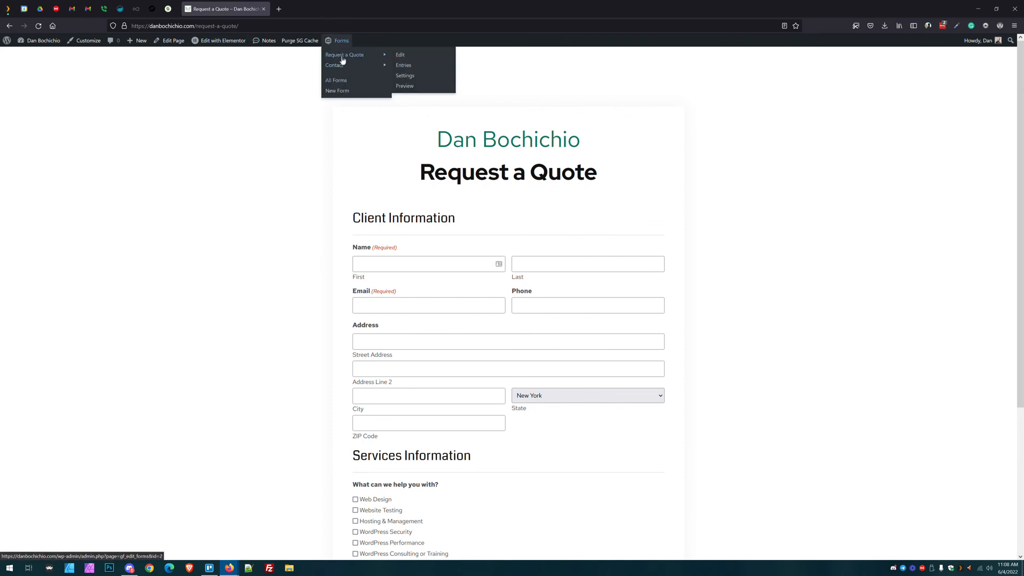
{"action": "scroll", "coordinate": [299, 254], "scroll_direction": "down", "scroll_amount": 4}
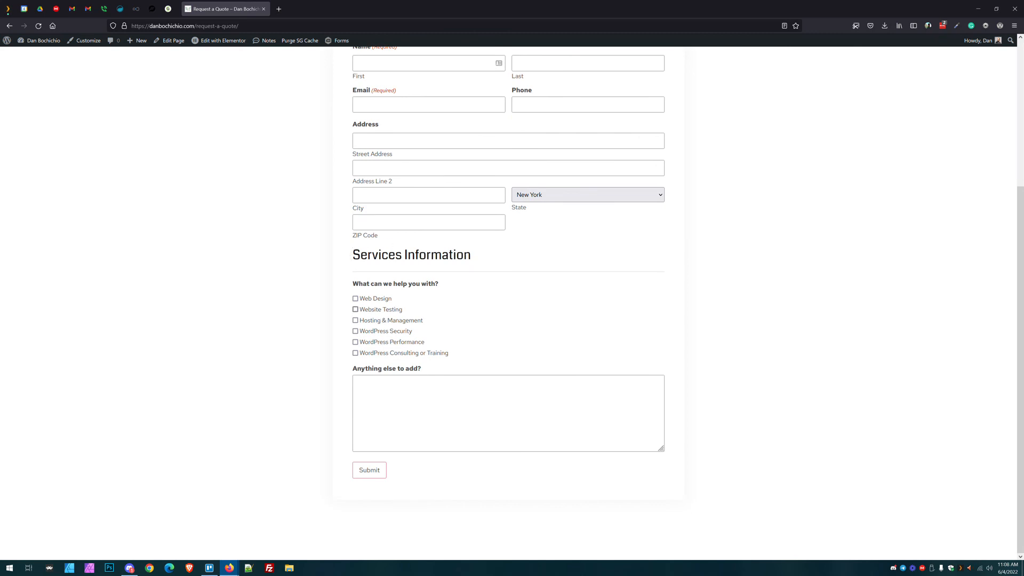
{"action": "scroll", "coordinate": [403, 333], "scroll_direction": "up", "scroll_amount": 3}
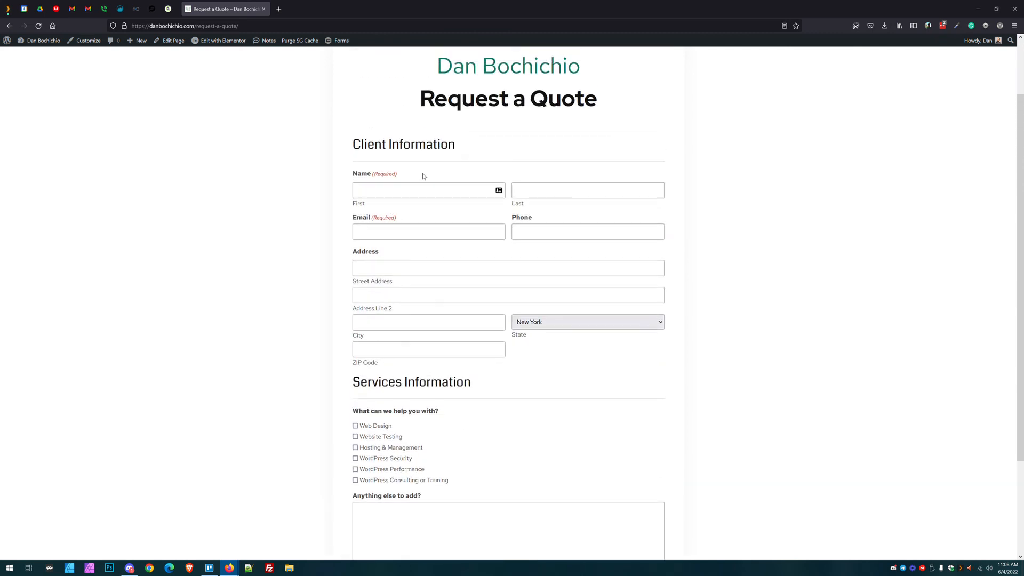
{"action": "scroll", "coordinate": [457, 292], "scroll_direction": "down", "scroll_amount": 3}
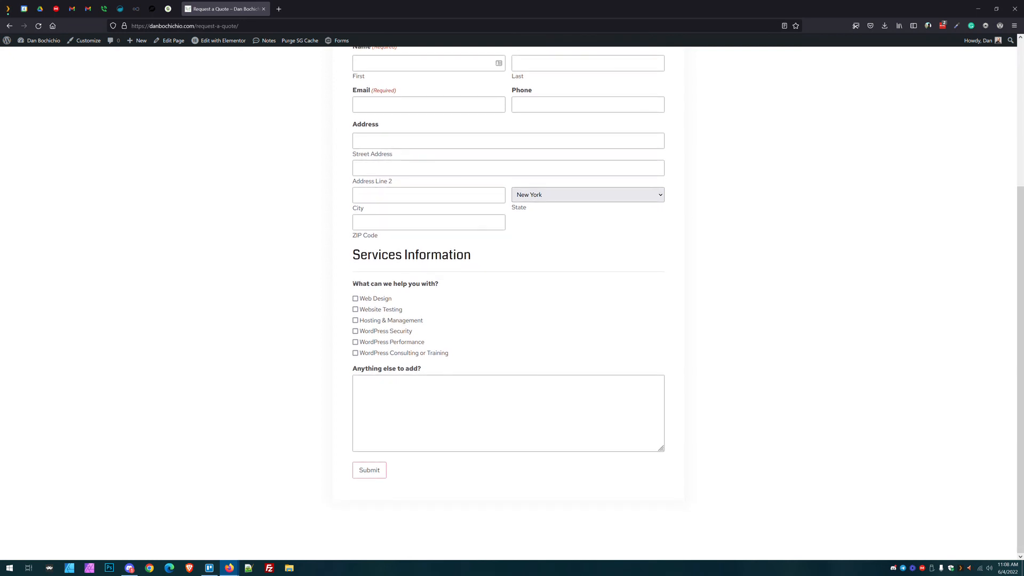
Step: Select every service on the live form again and look over the complete set of conditional questions
{"action": "left_click", "coordinate": [387, 300]}
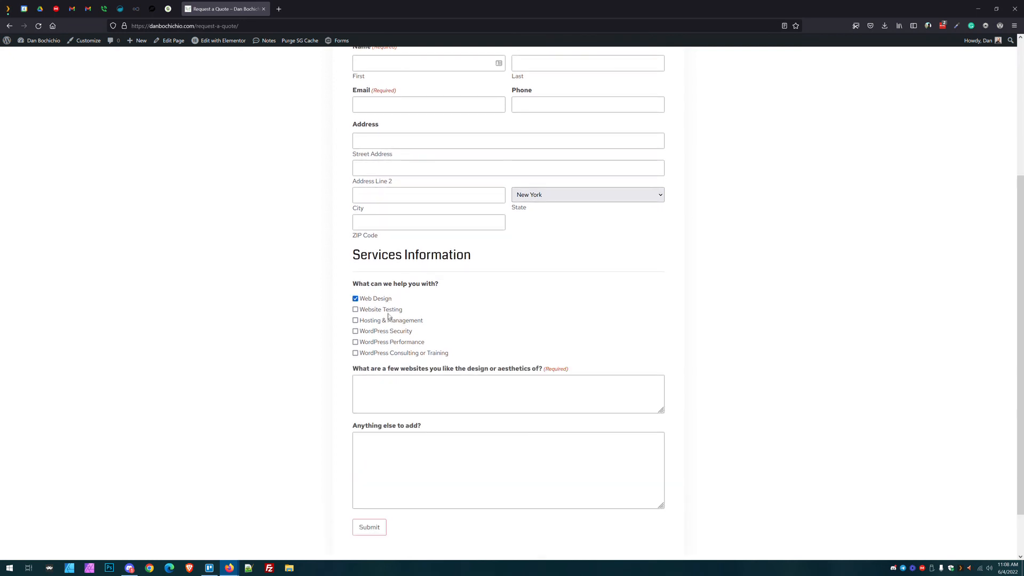
{"action": "left_click", "coordinate": [390, 343]}
{"action": "left_click", "coordinate": [391, 334]}
{"action": "left_click", "coordinate": [391, 317]}
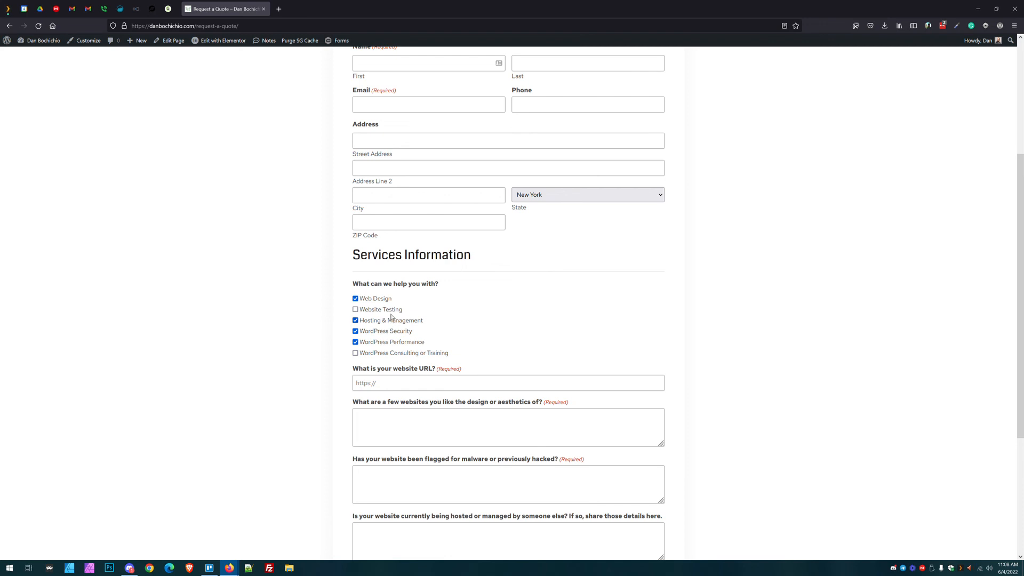
{"action": "left_click", "coordinate": [412, 353]}
{"action": "scroll", "coordinate": [873, 258], "scroll_direction": "down", "scroll_amount": 4}
{"action": "scroll", "coordinate": [624, 182], "scroll_direction": "up", "scroll_amount": 7}
{"action": "scroll", "coordinate": [284, 293], "scroll_direction": "down", "scroll_amount": 2}
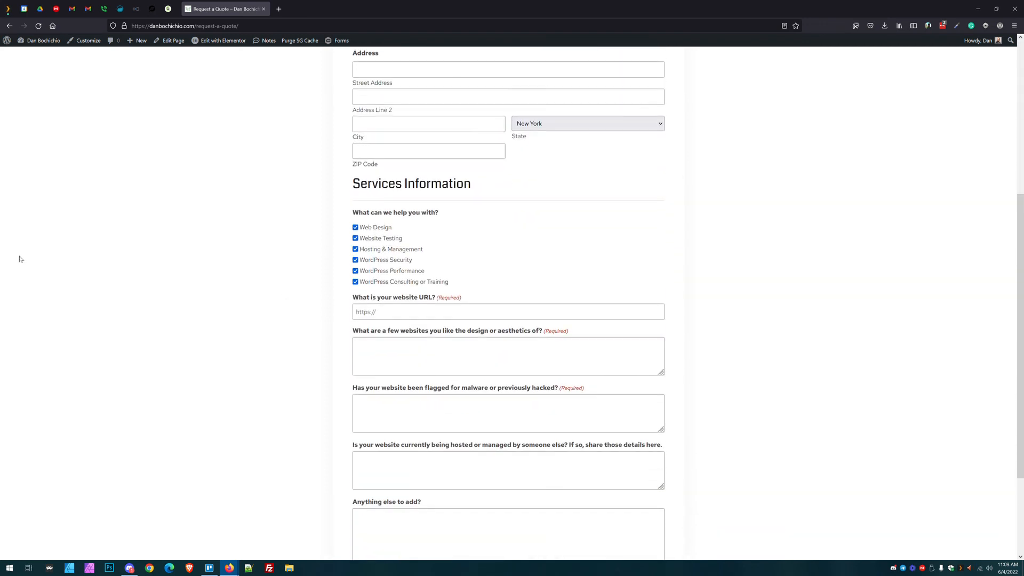